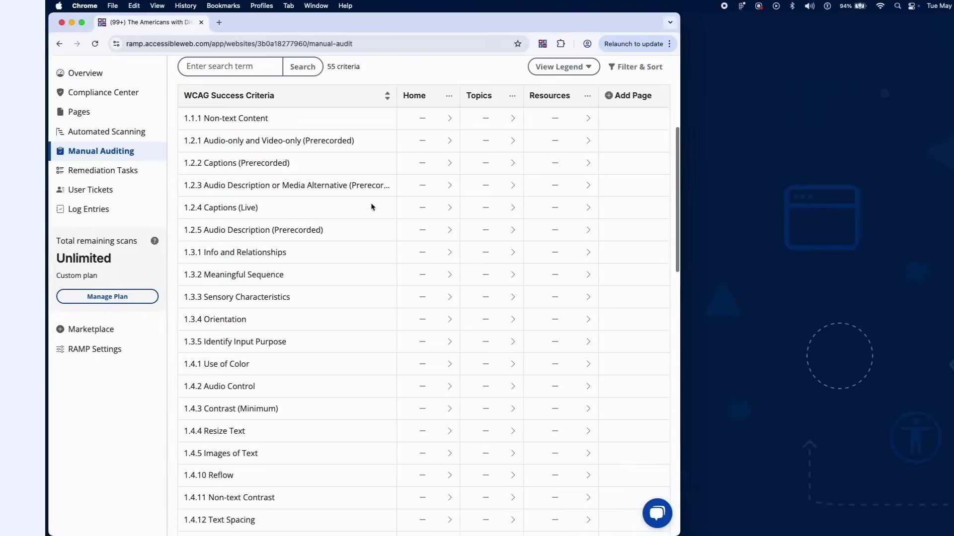
Open the 1.3.1 Info and Relationships audit and start its 20 tests beside ada.gov.
left_click(371, 252)
left_click(381, 231)
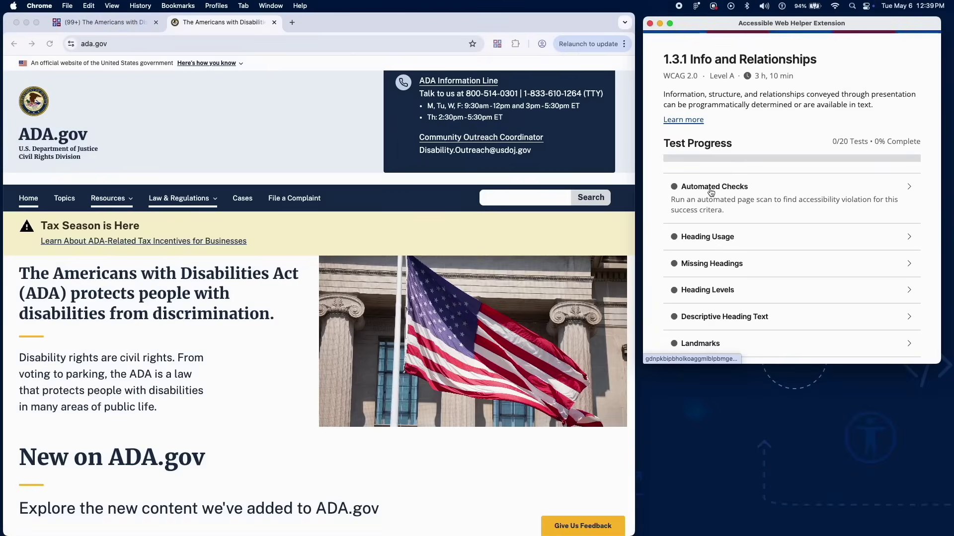
Mark the Automated Checks test Complete and return to the 1.3.1 overview.
left_click(711, 192)
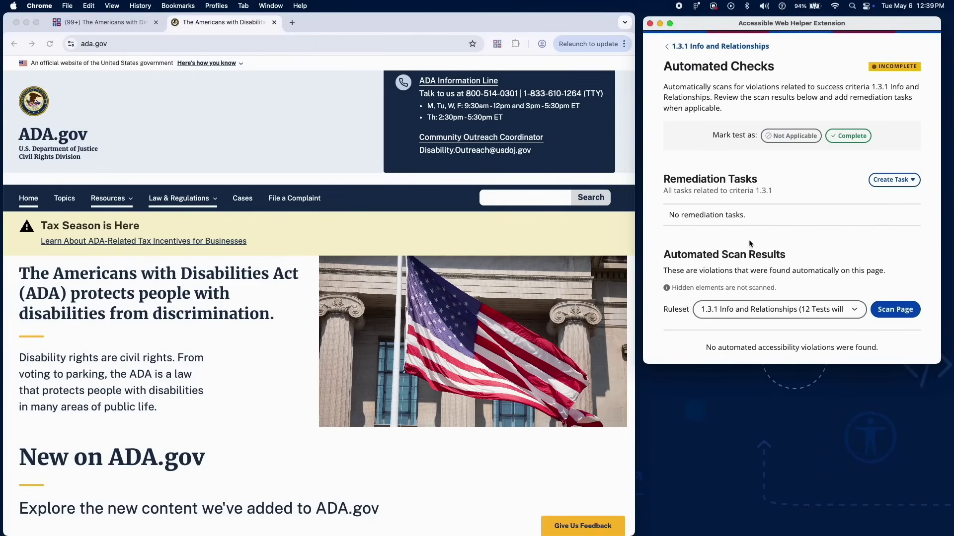
scroll(749, 243, "down", 1)
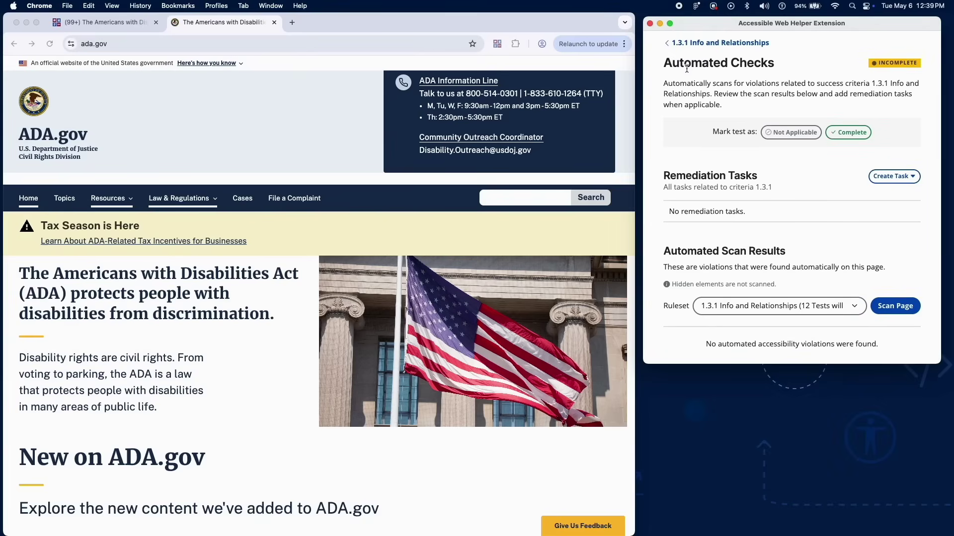
left_click(838, 133)
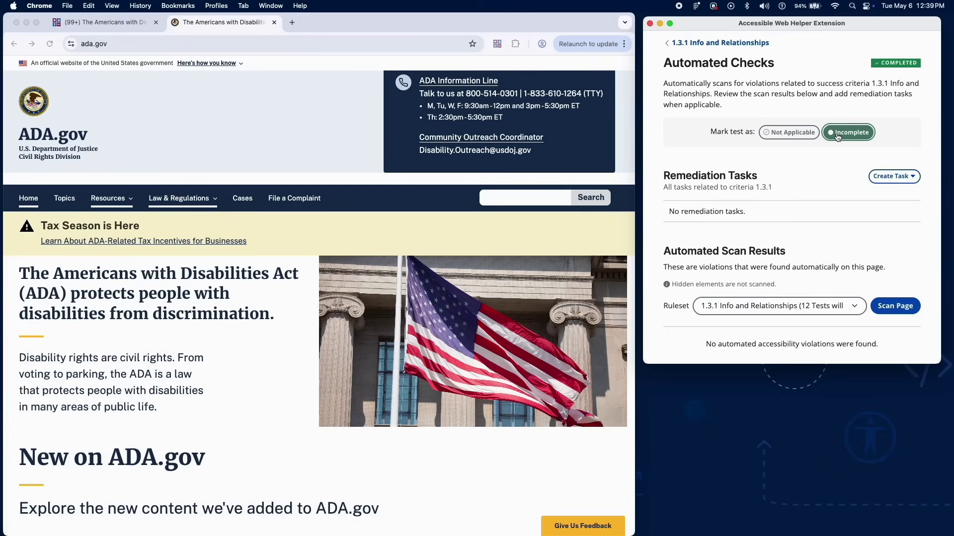
left_click(720, 43)
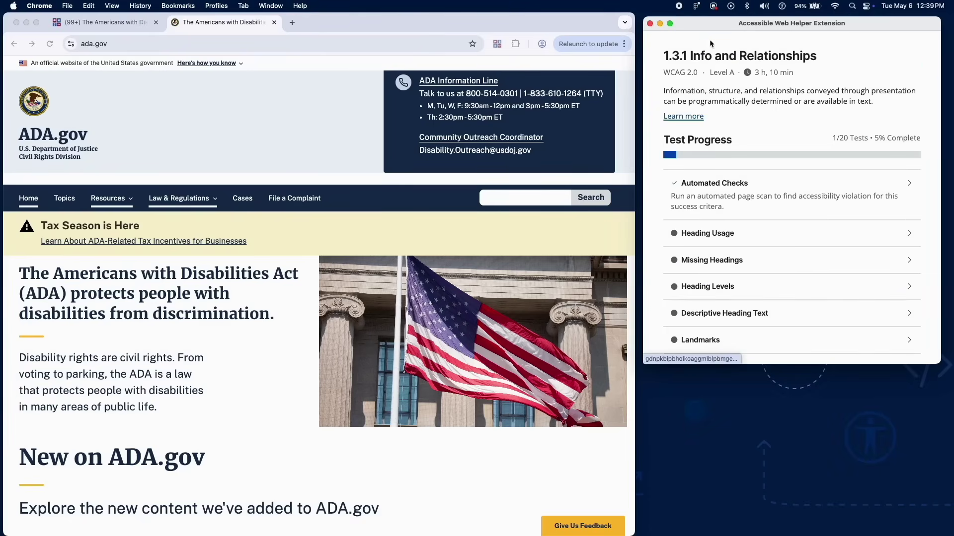
Outline every heading on the page with Highlight All Elements, then mark Heading Usage complete.
left_click(728, 232)
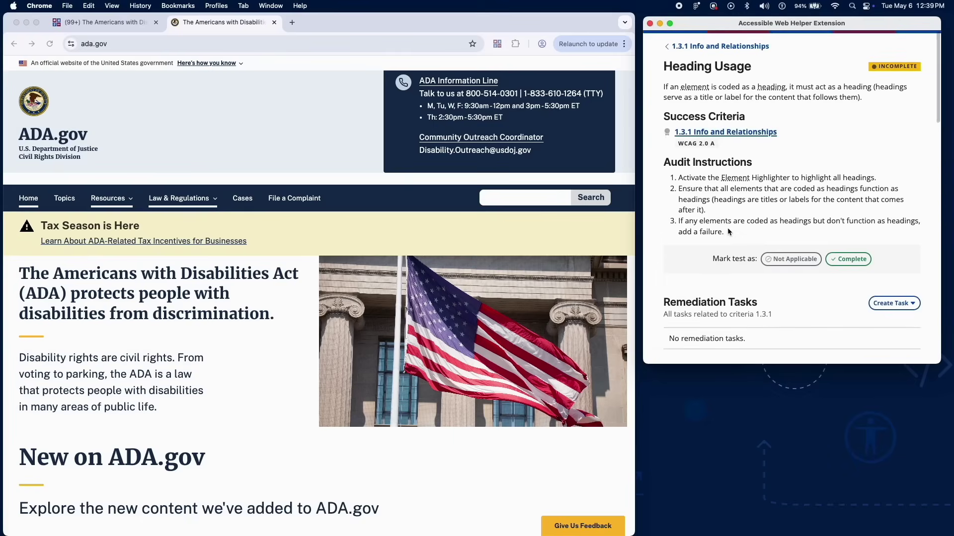
scroll(702, 216, "down", 10)
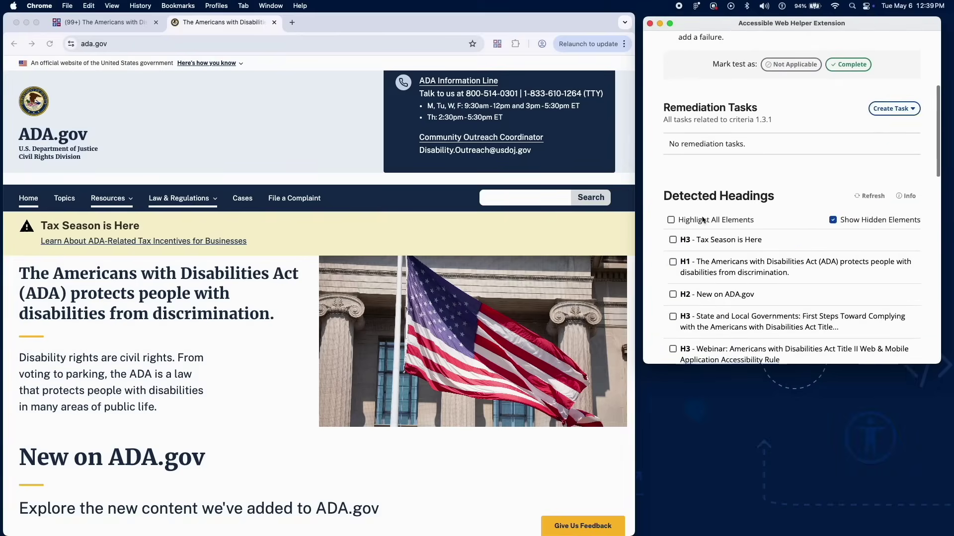
left_click(690, 111)
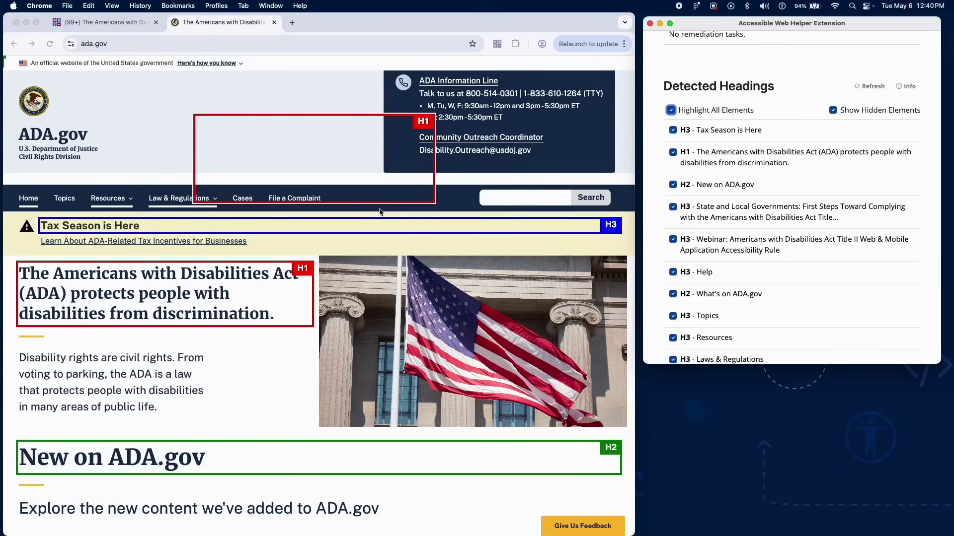
scroll(732, 218, "up", 10)
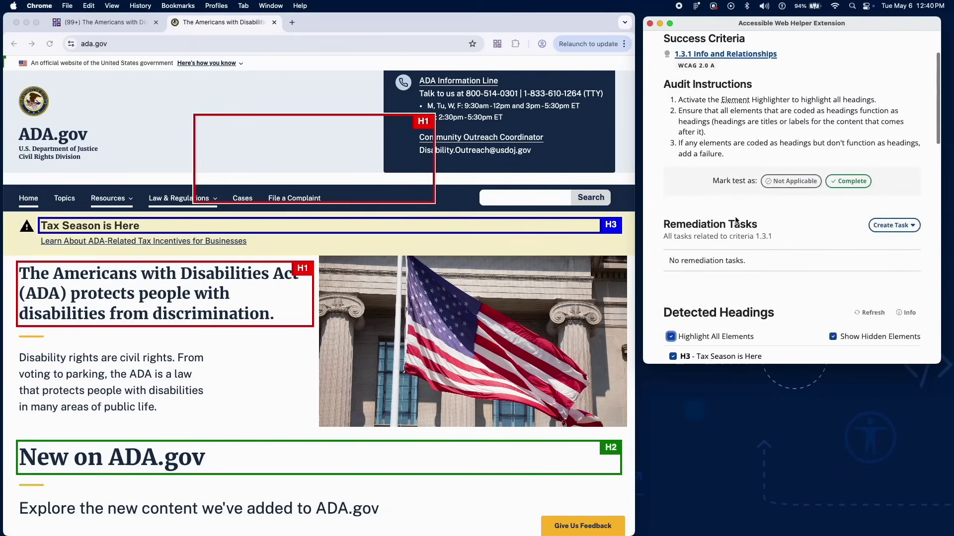
left_click(847, 259)
scroll(398, 254, "down", 5)
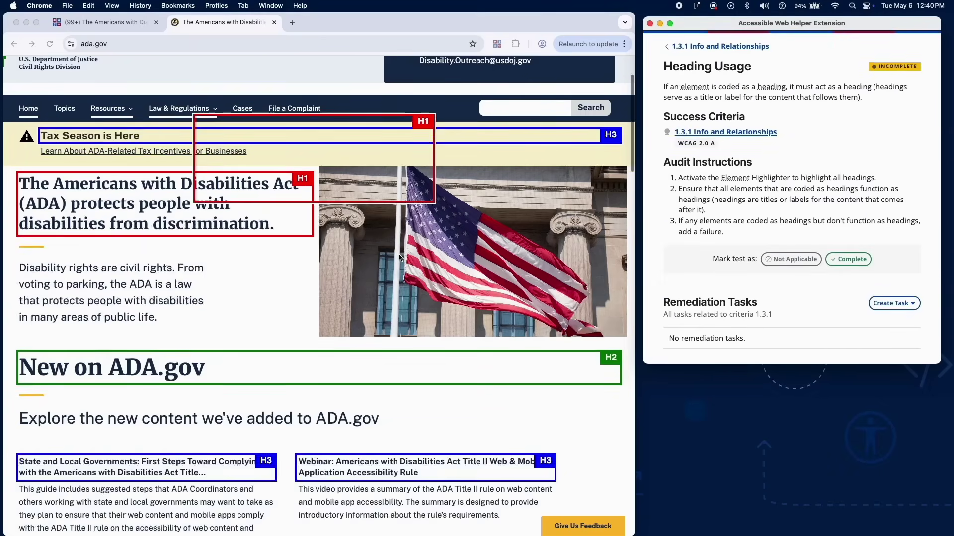
scroll(471, 236, "up", 2)
scroll(472, 236, "up", 3)
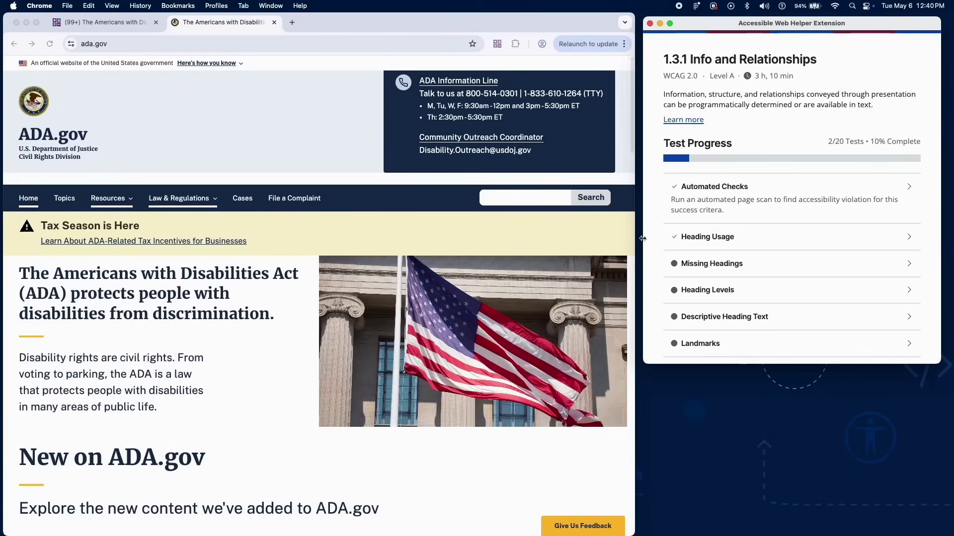
Check off the Missing Headings and Heading Levels tests.
left_click(706, 265)
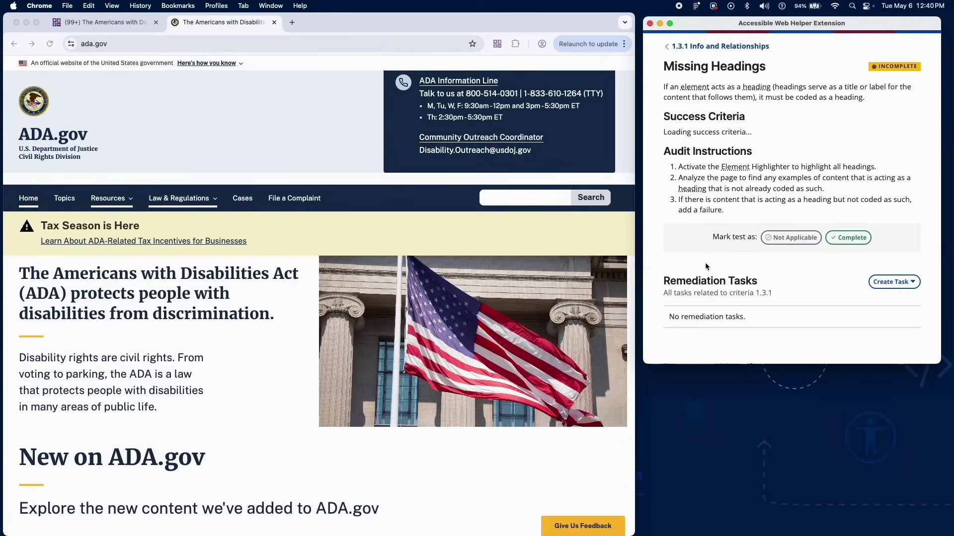
left_click(688, 51)
left_click(695, 290)
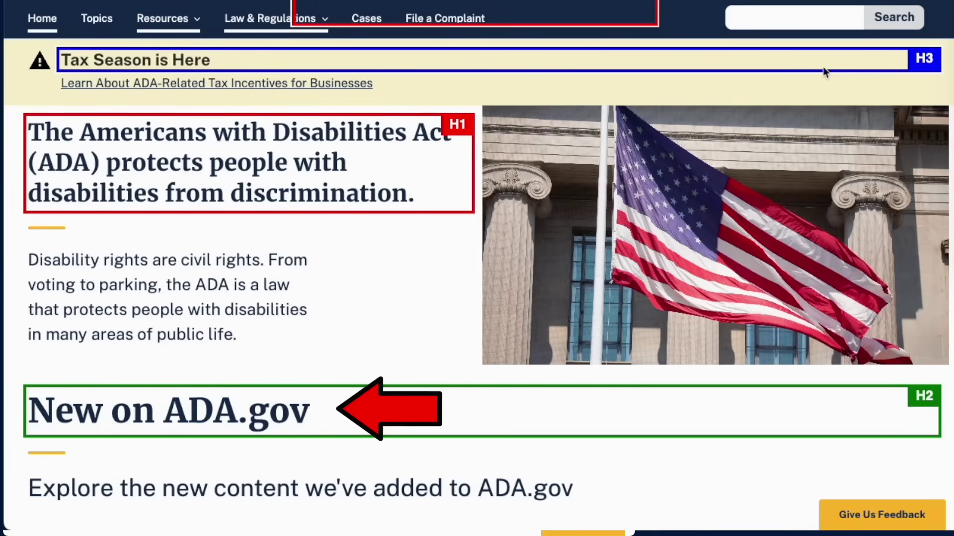
scroll(602, 121, "down", 5)
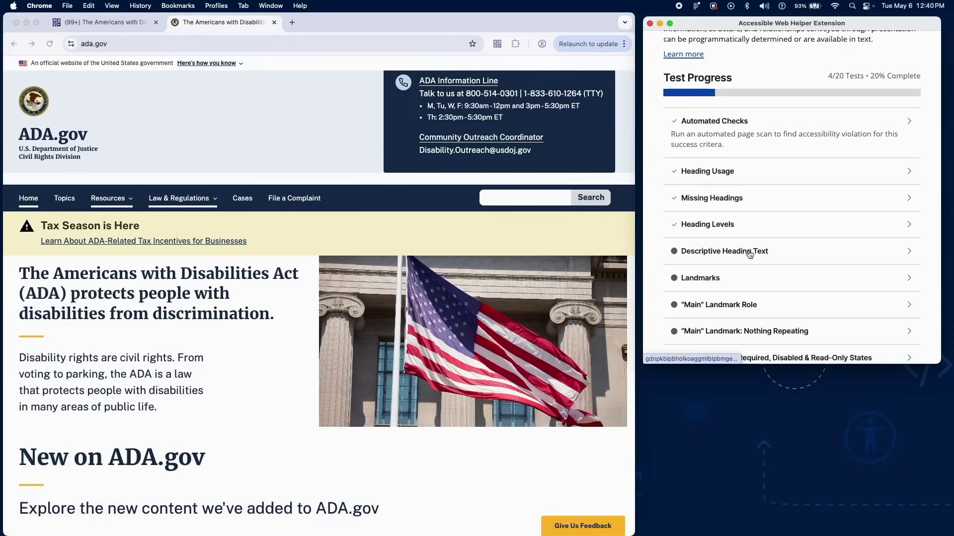
Mark Descriptive Heading Text complete and return to the test checklist.
left_click(749, 252)
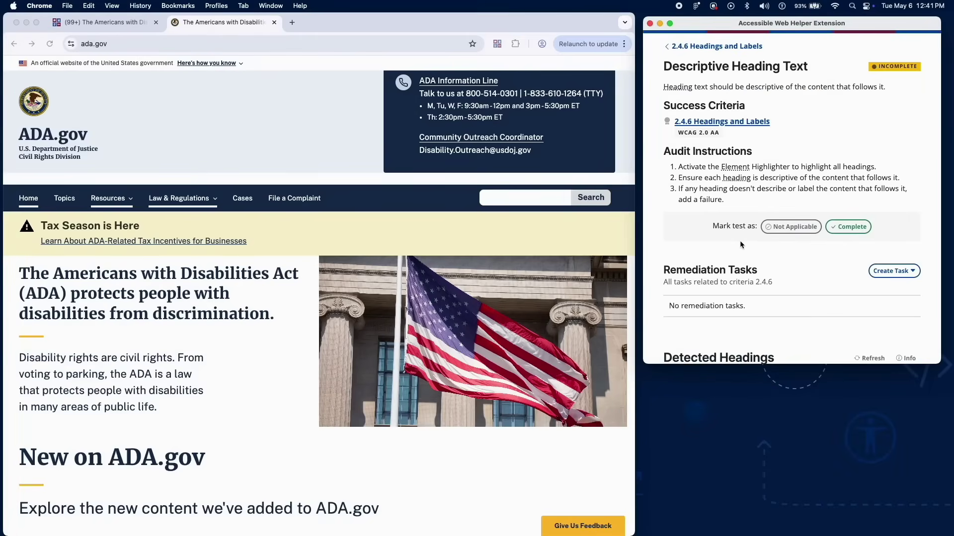
scroll(740, 240, "down", 1)
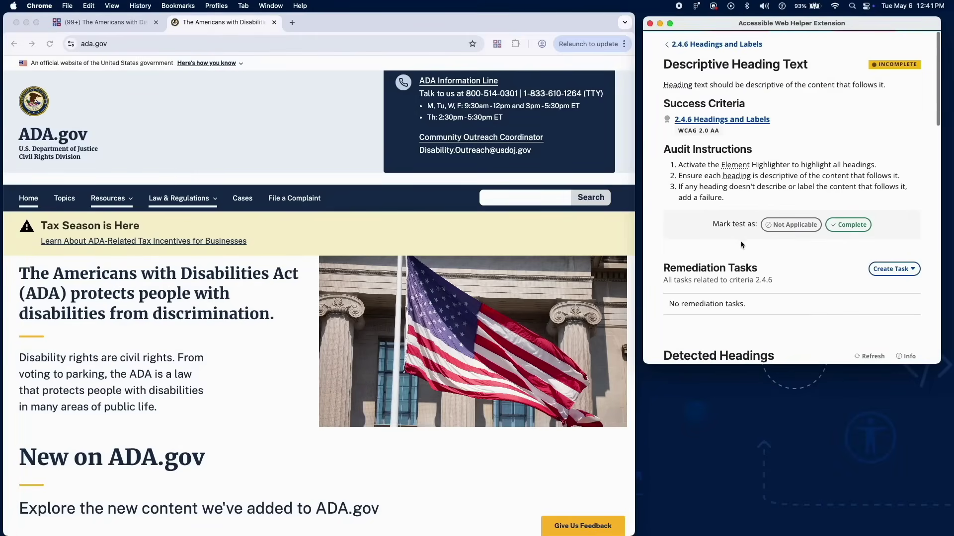
left_click(841, 228)
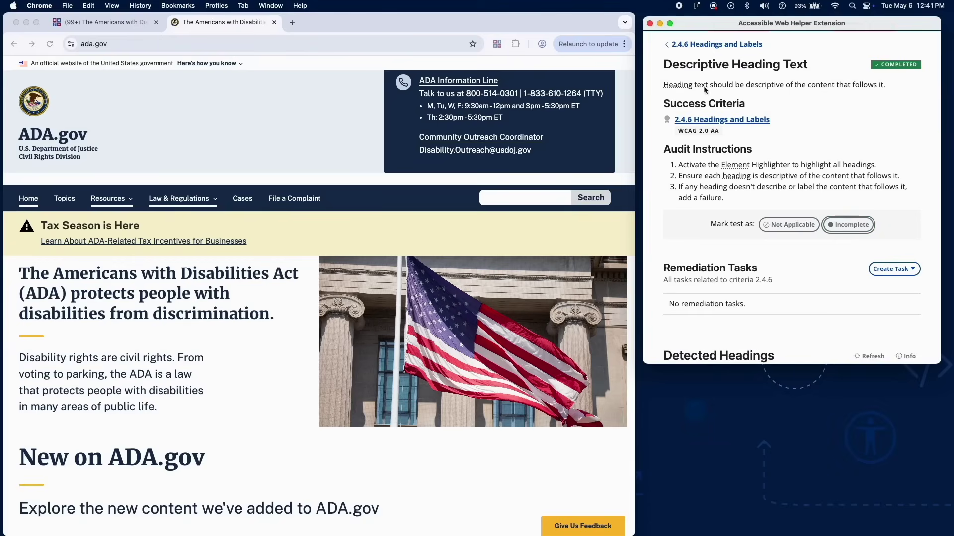
left_click(698, 45)
scroll(706, 235, "down", 5)
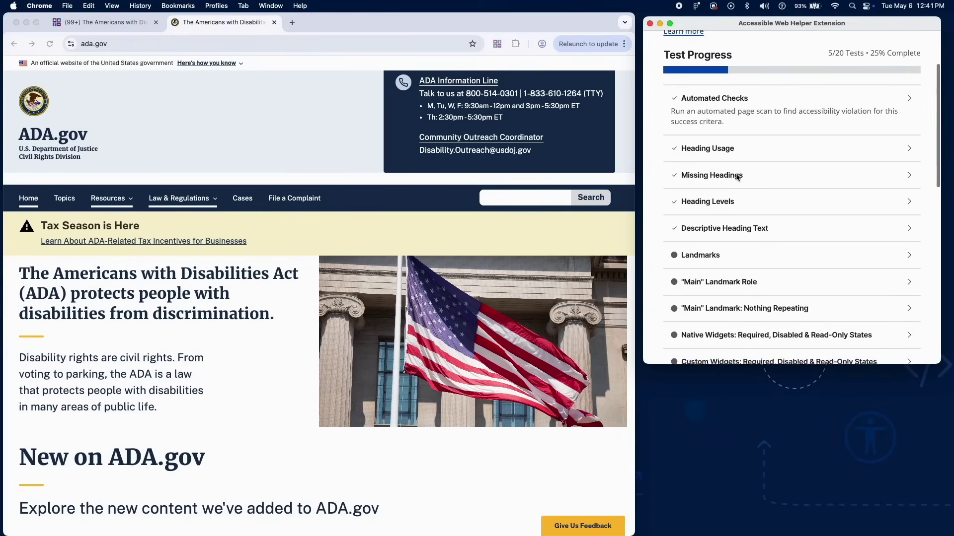
Highlight all landmarks (sections, headers, main, search form) and scroll the page to review them.
left_click(706, 231)
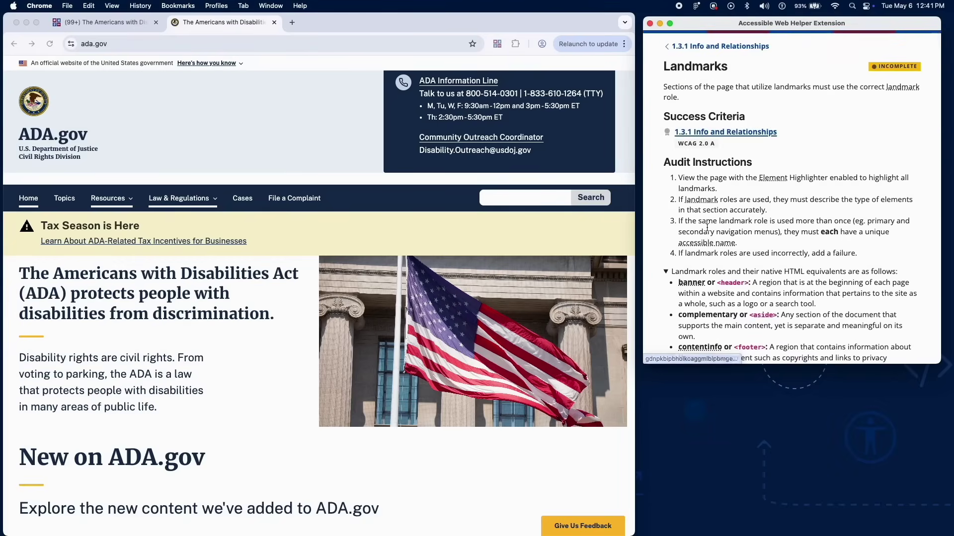
scroll(707, 228, "down", 10)
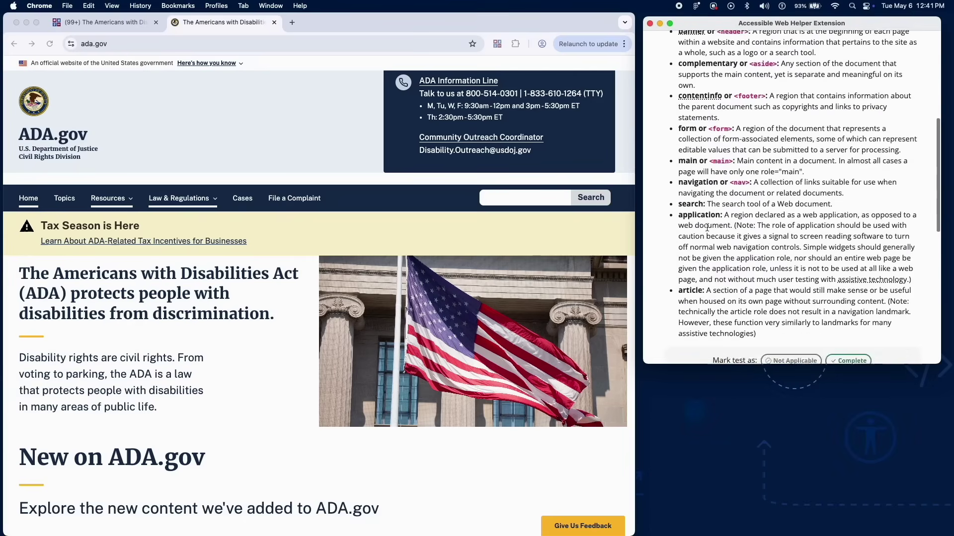
scroll(706, 227, "down", 4)
left_click(709, 245)
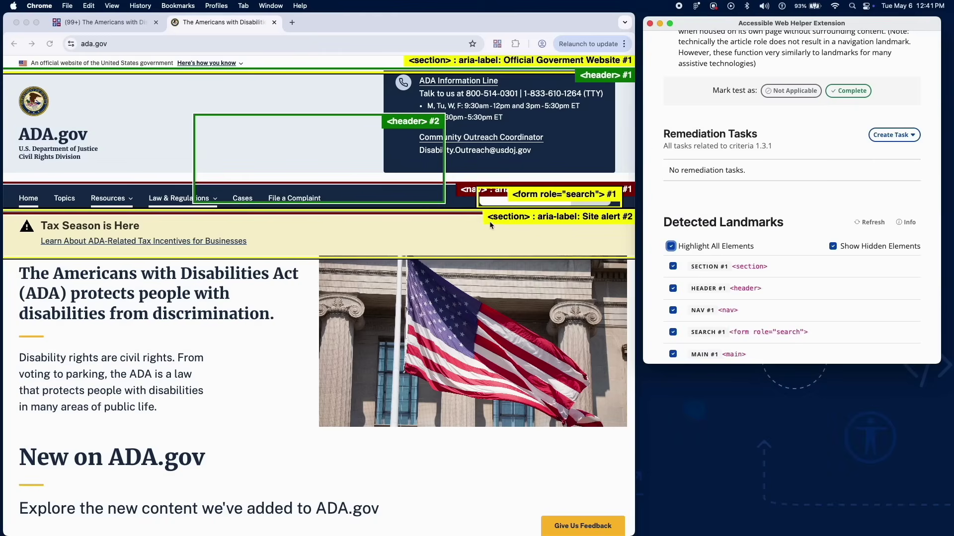
scroll(489, 222, "down", 5)
scroll(445, 235, "down", 5)
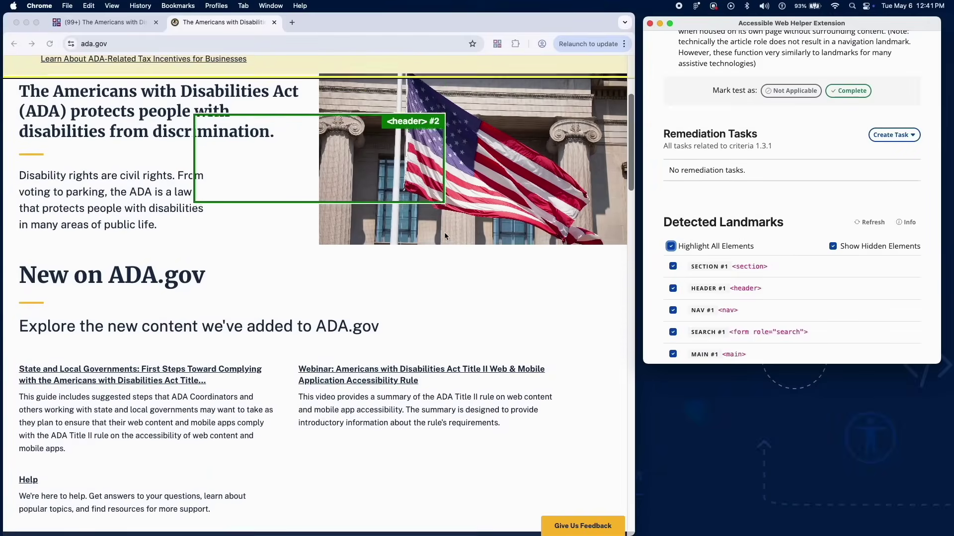
scroll(444, 231, "down", 10)
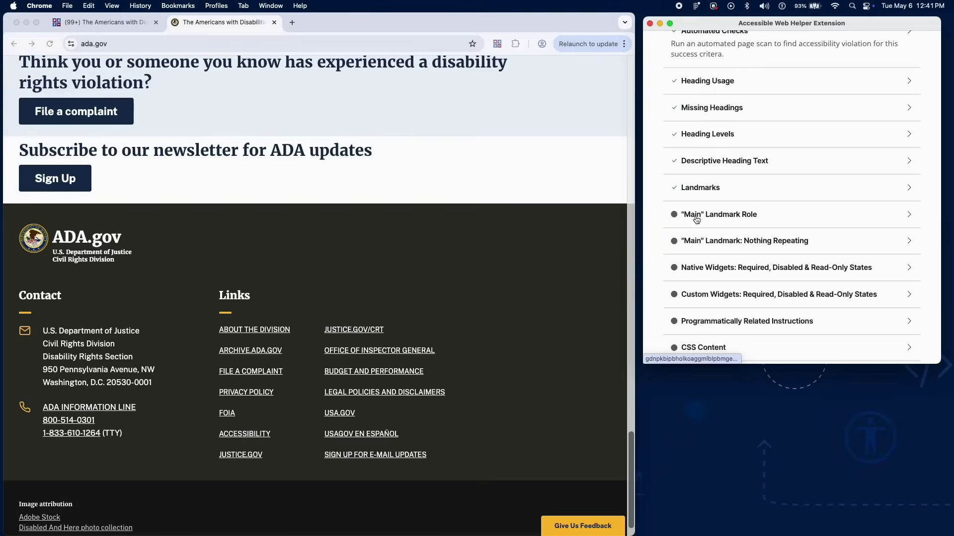
left_click(705, 213)
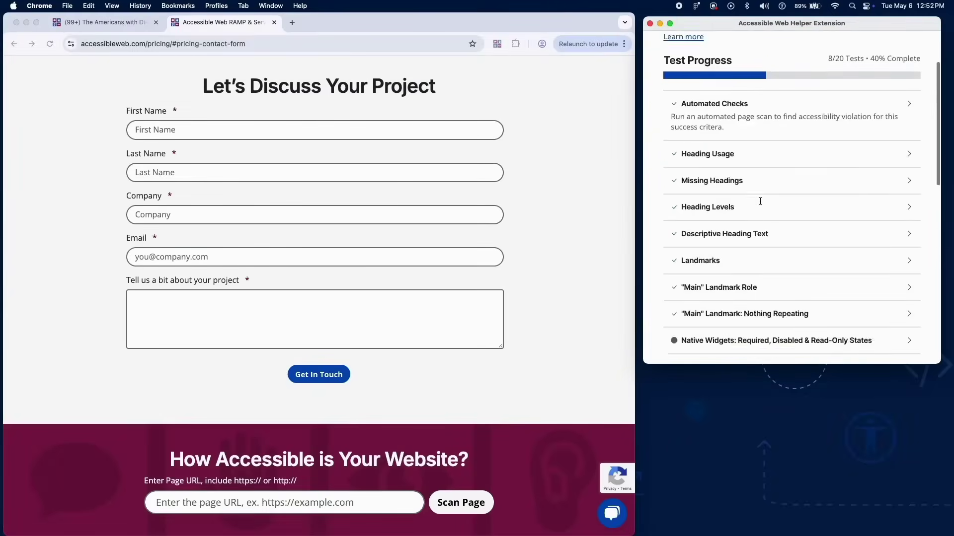
Scroll down the 1.3.1 checklist past the completed Main landmark tests.
scroll(768, 209, "down", 5)
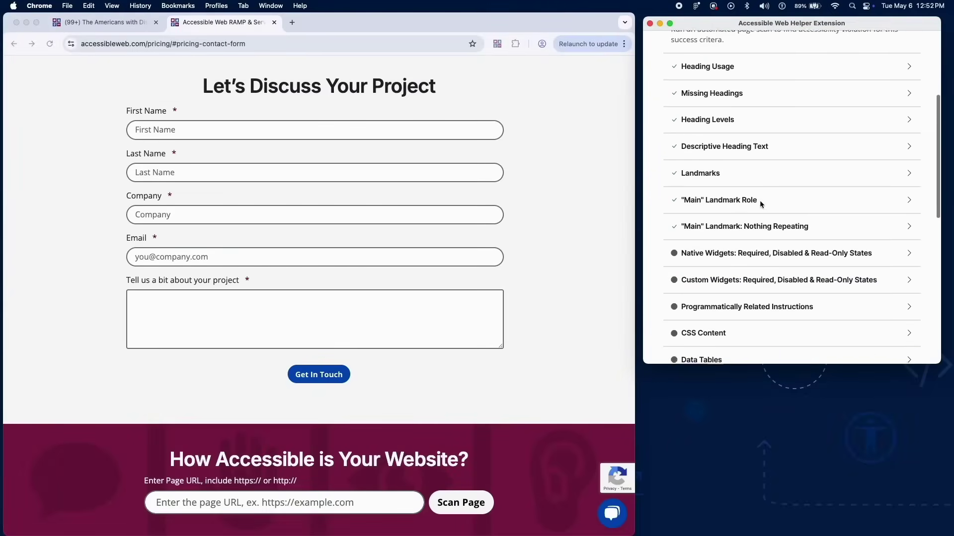
Outline all required, disabled and read-only fields for the Native Widgets states test.
left_click(769, 252)
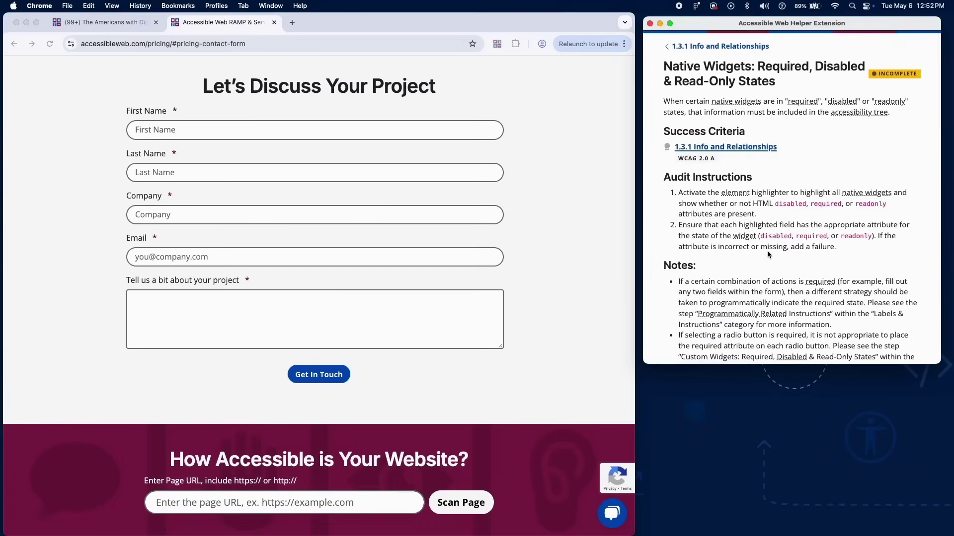
scroll(767, 251, "down", 10)
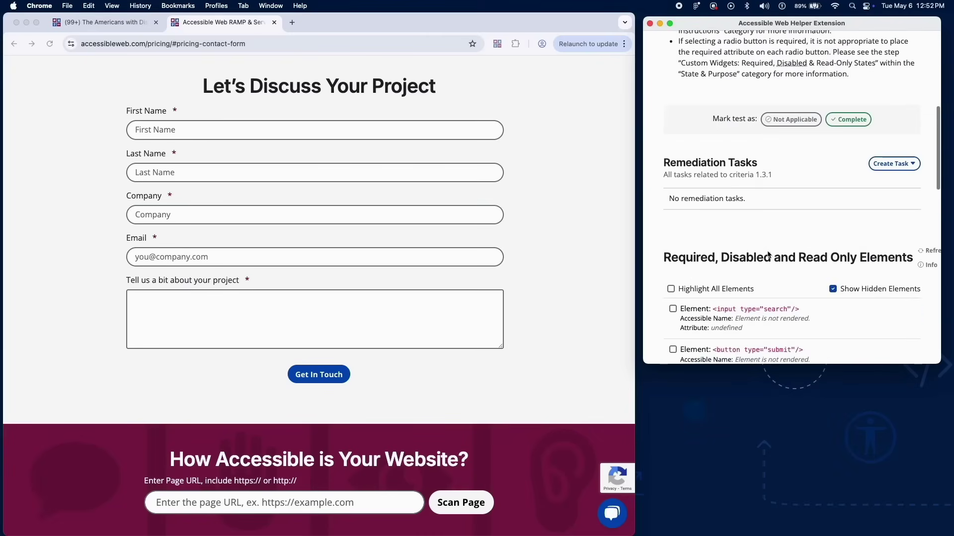
scroll(767, 251, "down", 2)
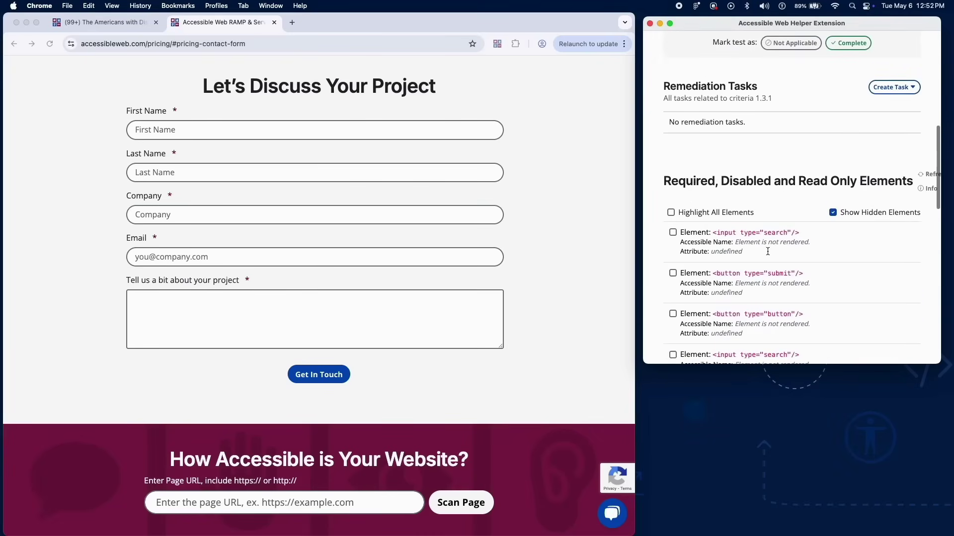
left_click(726, 214)
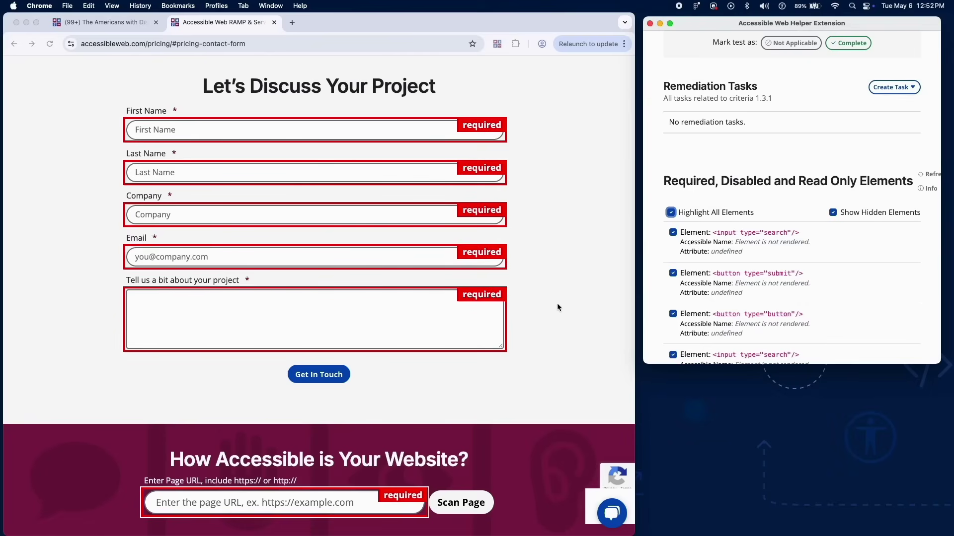
scroll(683, 58, "up", 12)
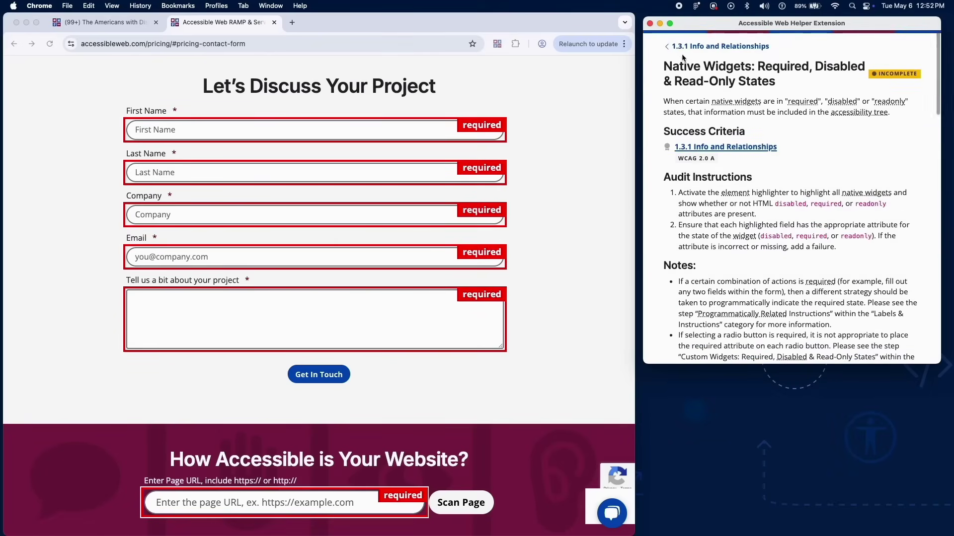
left_click(686, 48)
Review the Custom Widgets: Required, Disabled & Read-Only States check without creating a task.
scroll(740, 196, "down", 5)
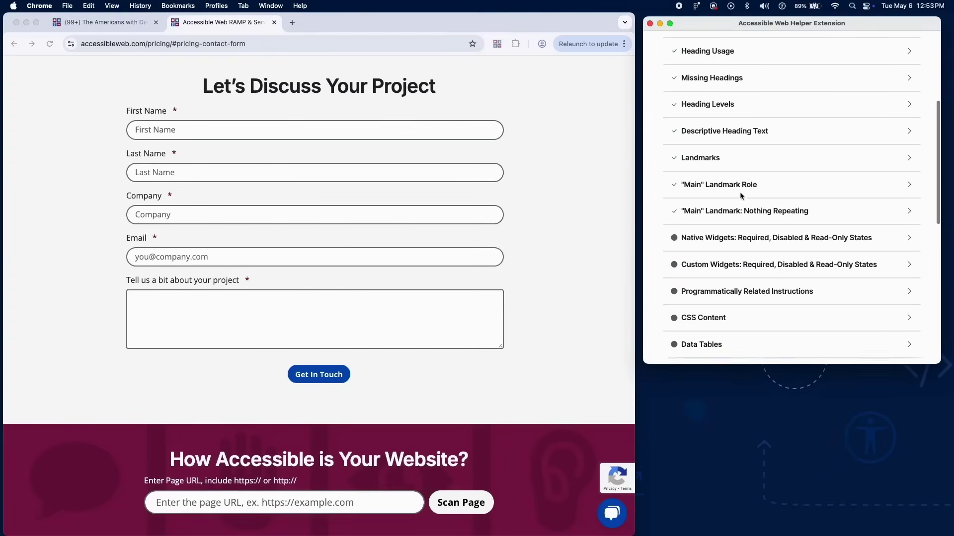
scroll(741, 197, "down", 1)
left_click(743, 249)
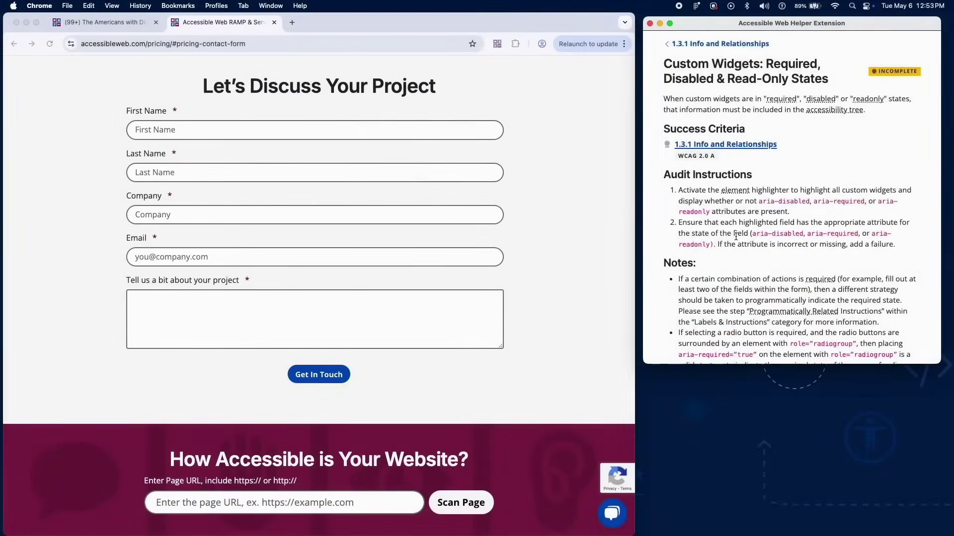
scroll(655, 239, "down", 5)
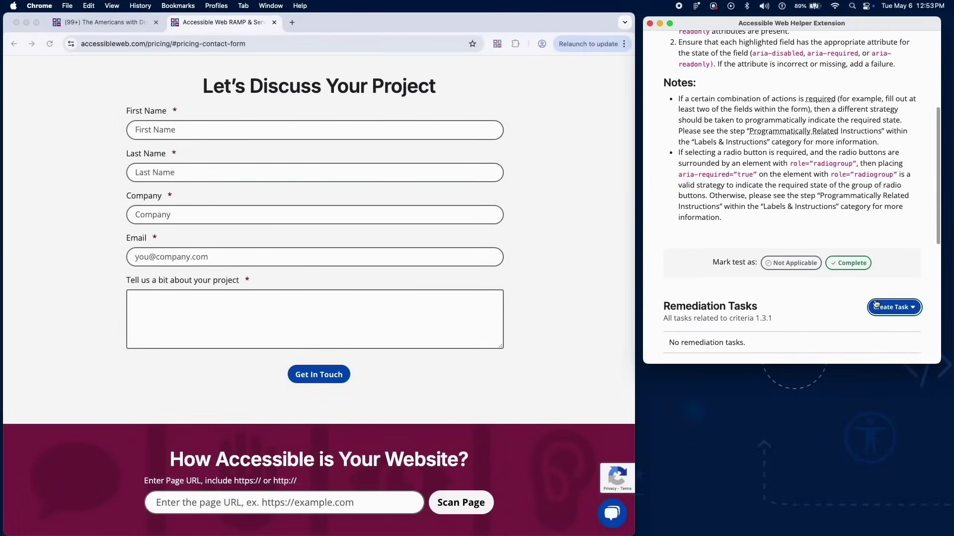
left_click(875, 305)
left_click(876, 304)
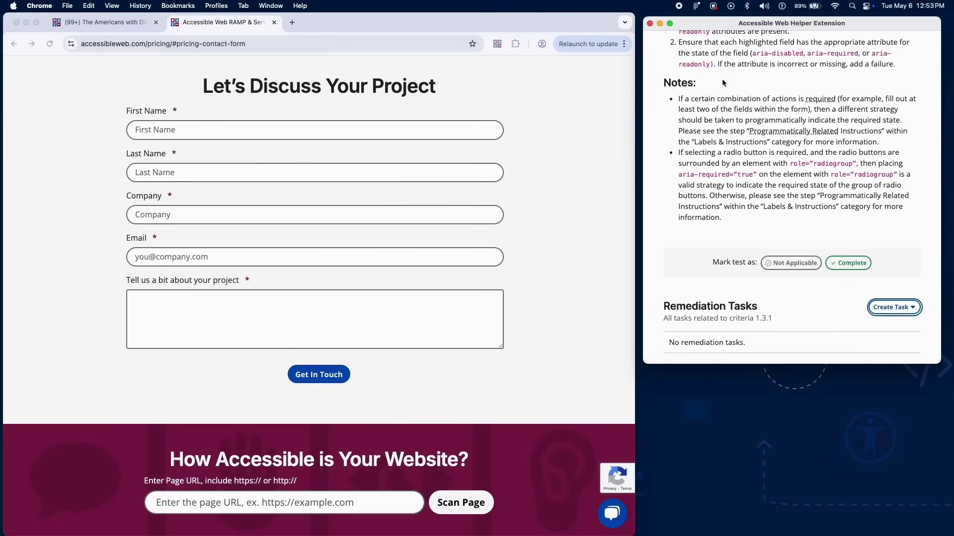
scroll(699, 61, "up", 5)
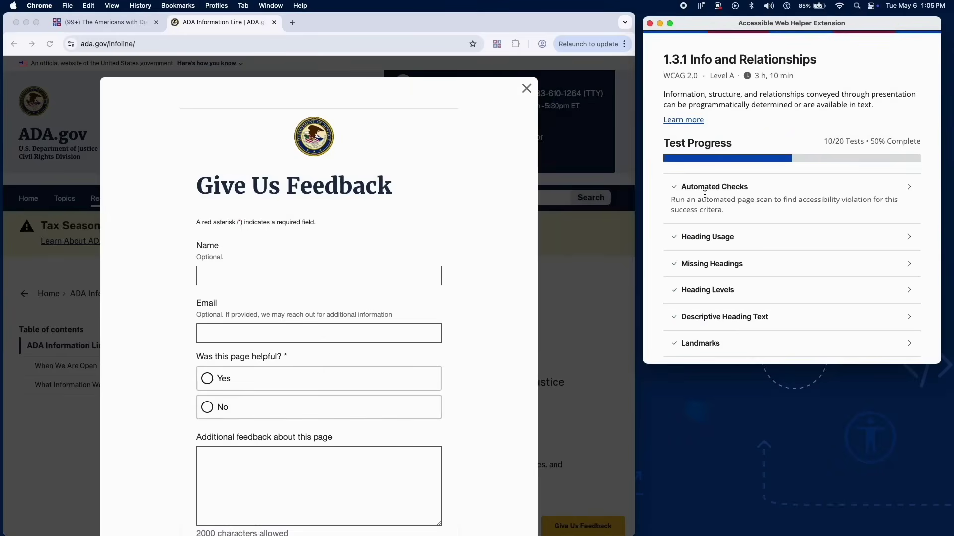
In Programmatically Related Instructions, exclude hidden elements and highlight every related form field.
scroll(704, 193, "down", 5)
scroll(704, 194, "down", 5)
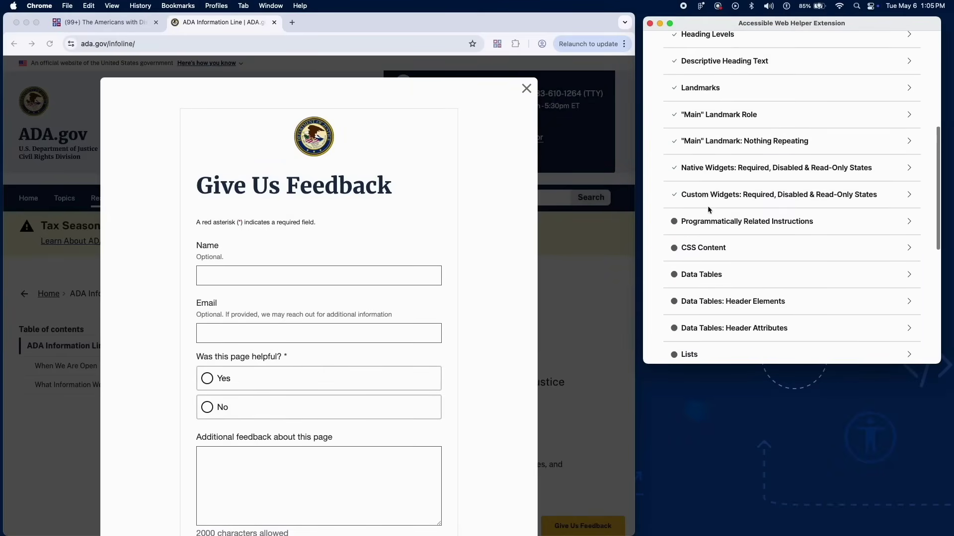
left_click(708, 215)
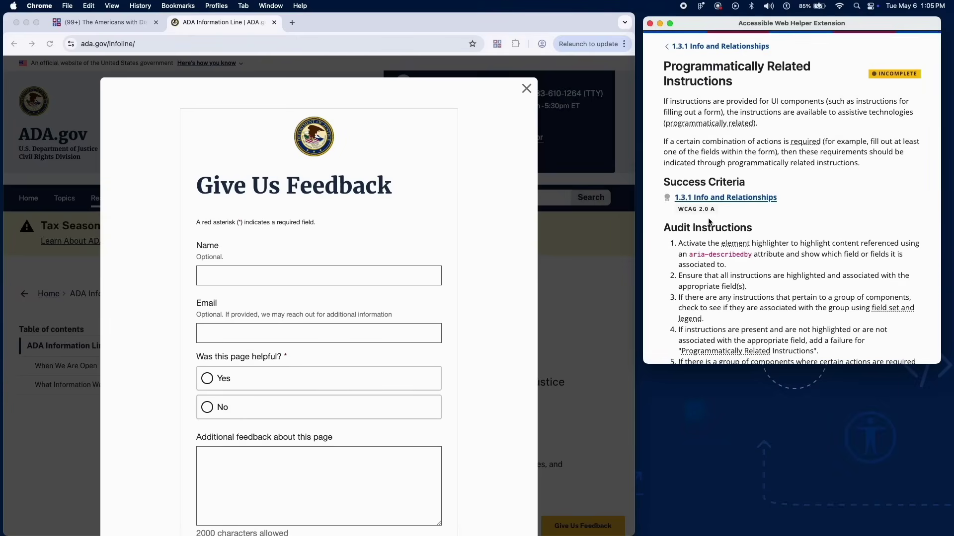
scroll(709, 221, "down", 5)
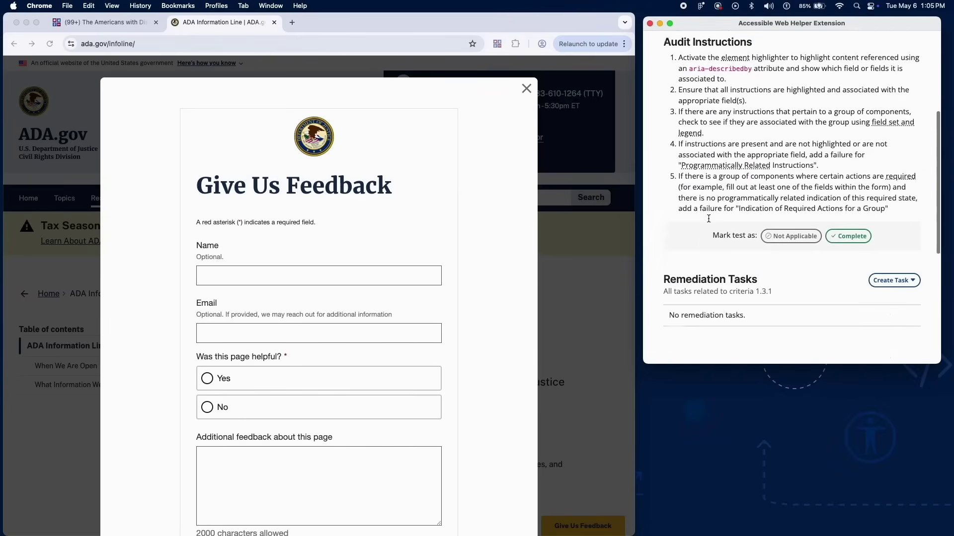
scroll(709, 221, "down", 2)
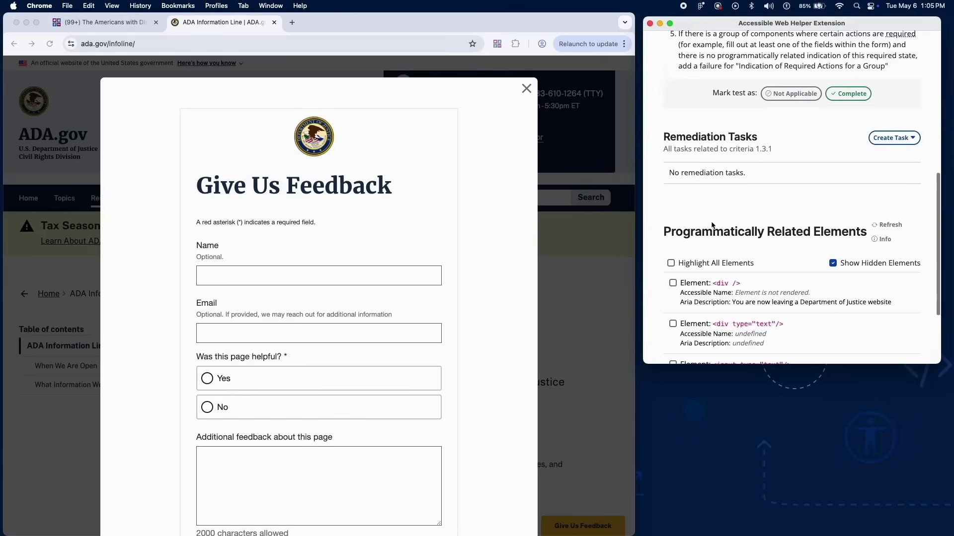
left_click(832, 263)
left_click(687, 264)
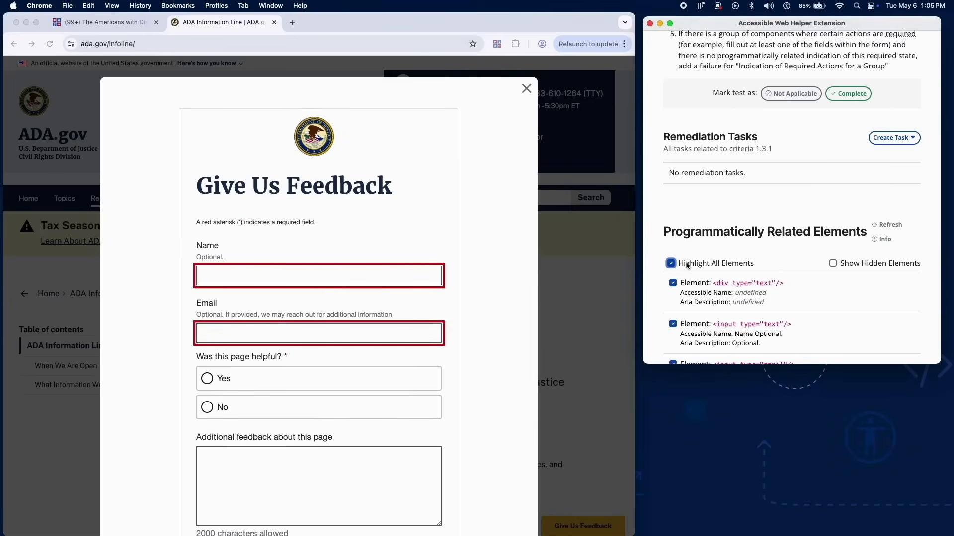
Mark Programmatically Related Instructions complete and open the CSS Content check.
scroll(678, 268, "down", 2)
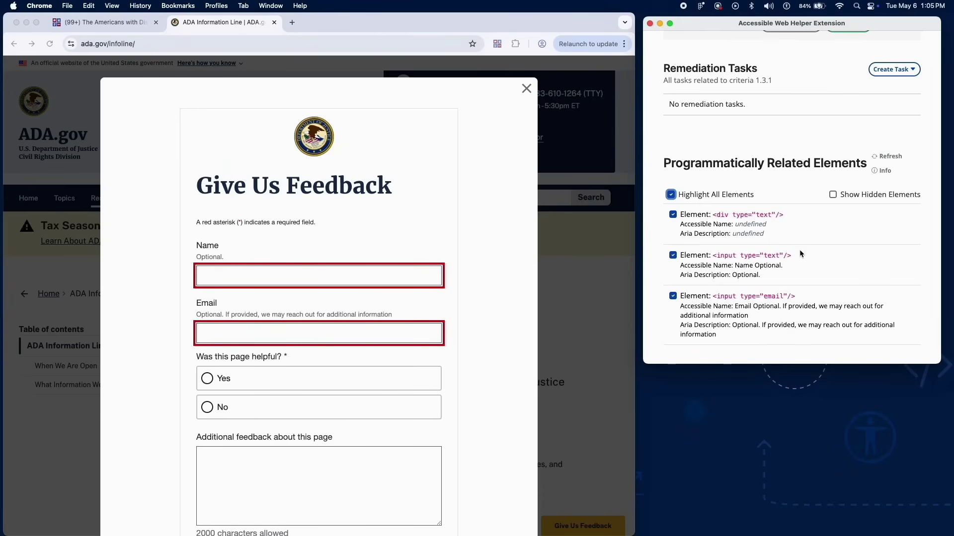
scroll(816, 246, "up", 5)
left_click(841, 159)
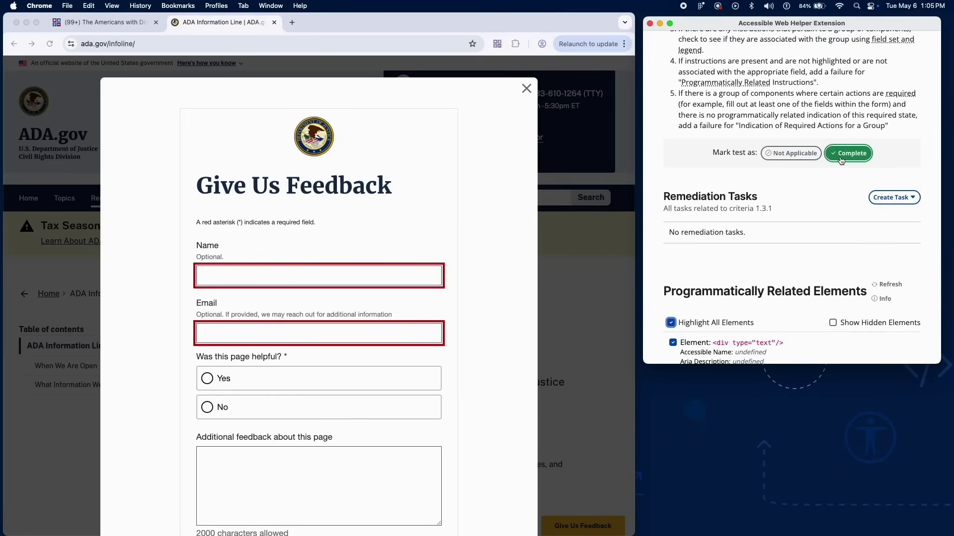
left_click(841, 160)
scroll(838, 162, "up", 3)
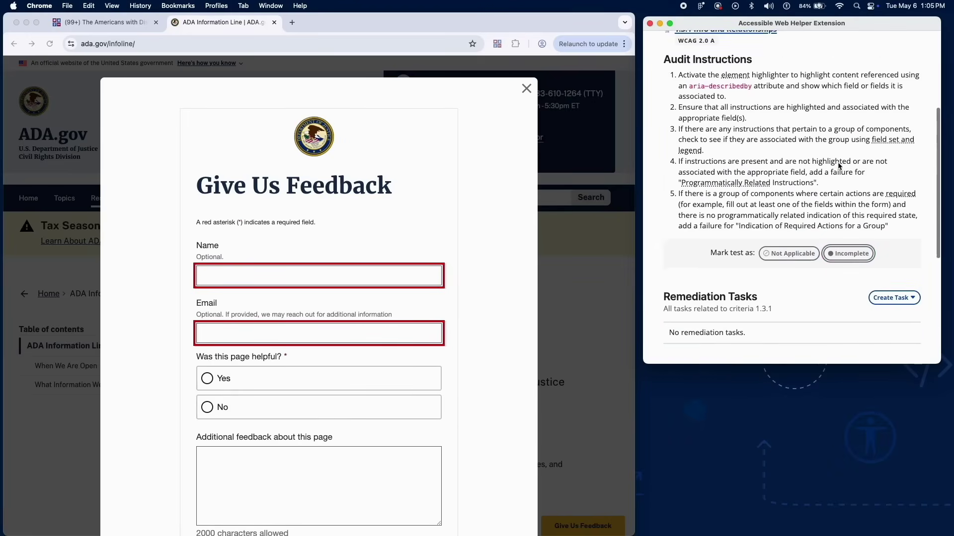
scroll(837, 163, "up", 5)
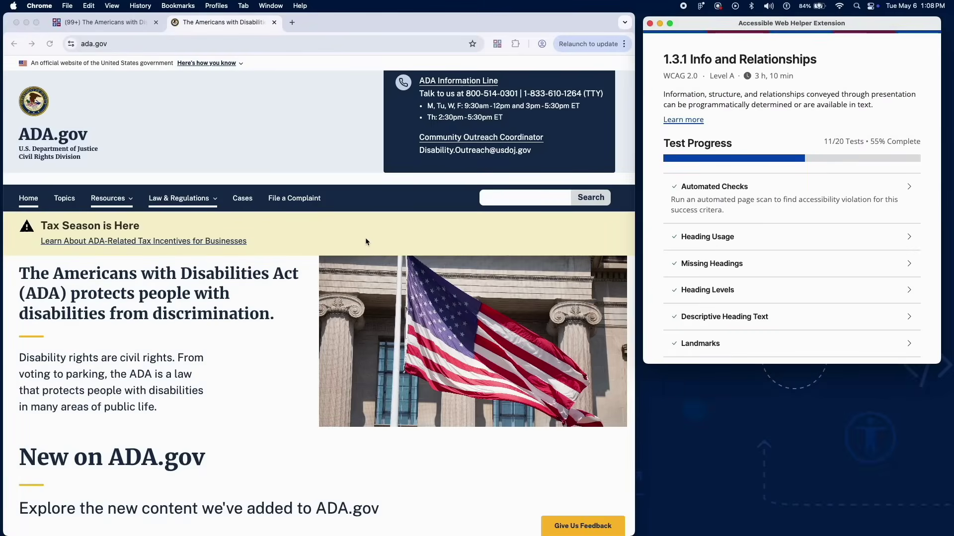
scroll(724, 245, "down", 10)
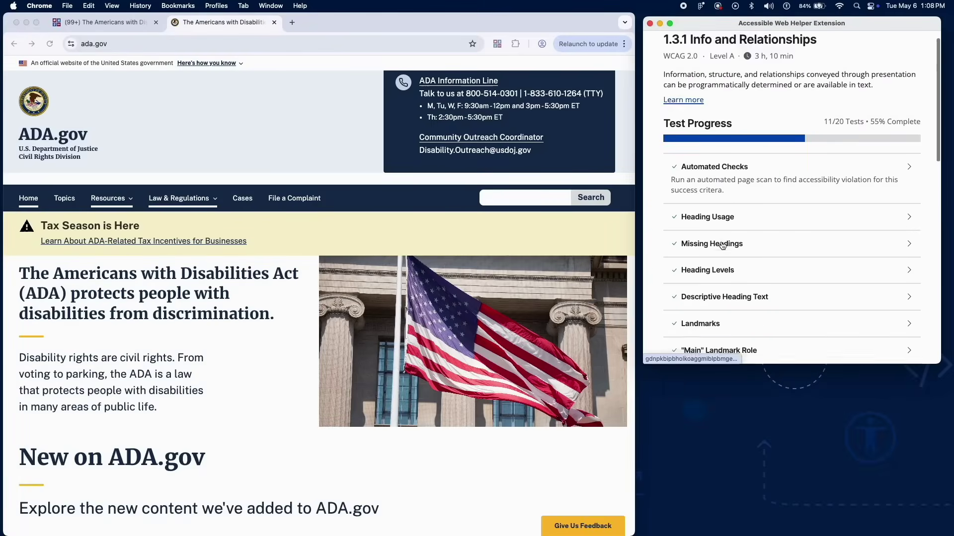
left_click(715, 251)
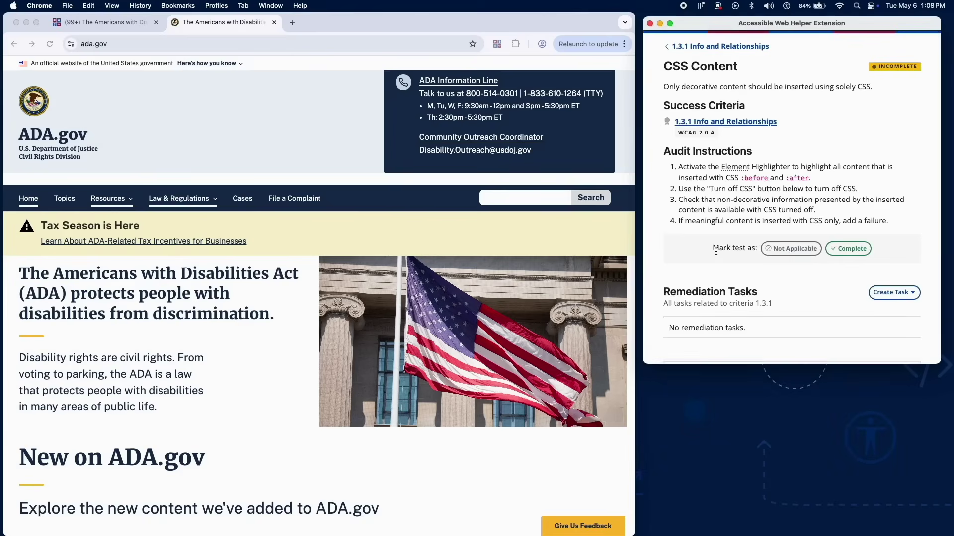
Exclude hidden elements from the CSS Content :before/:after list.
scroll(718, 258, "down", 5)
left_click(843, 283)
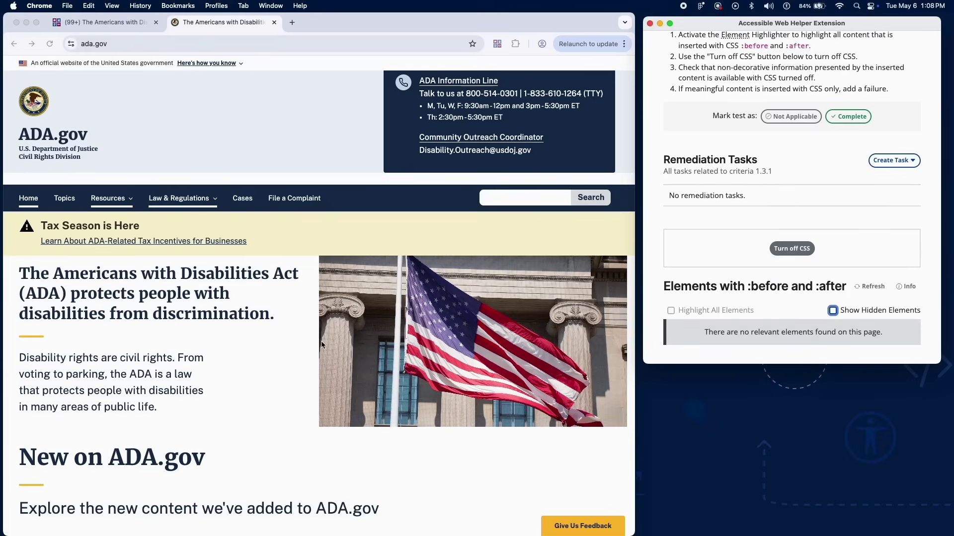
scroll(322, 344, "down", 20)
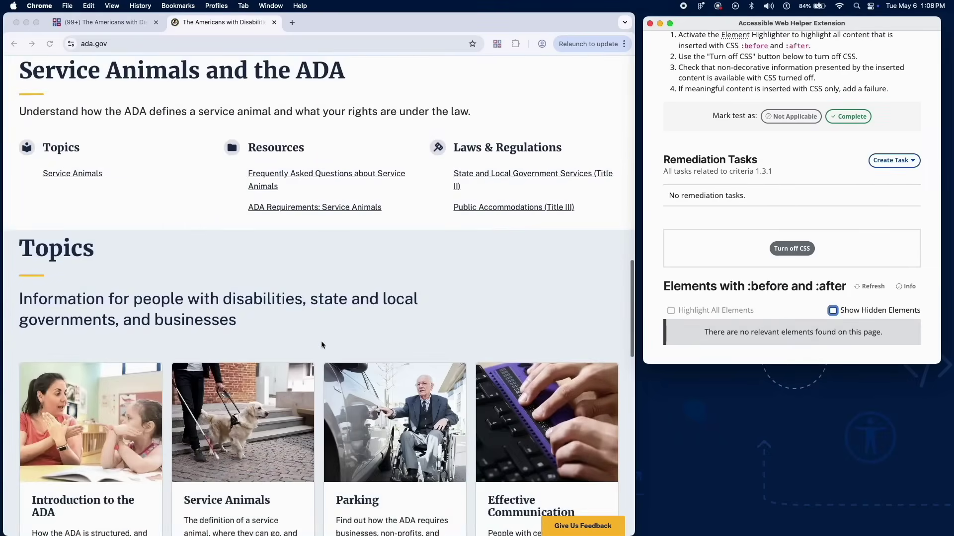
scroll(321, 341, "down", 15)
scroll(321, 341, "up", 20)
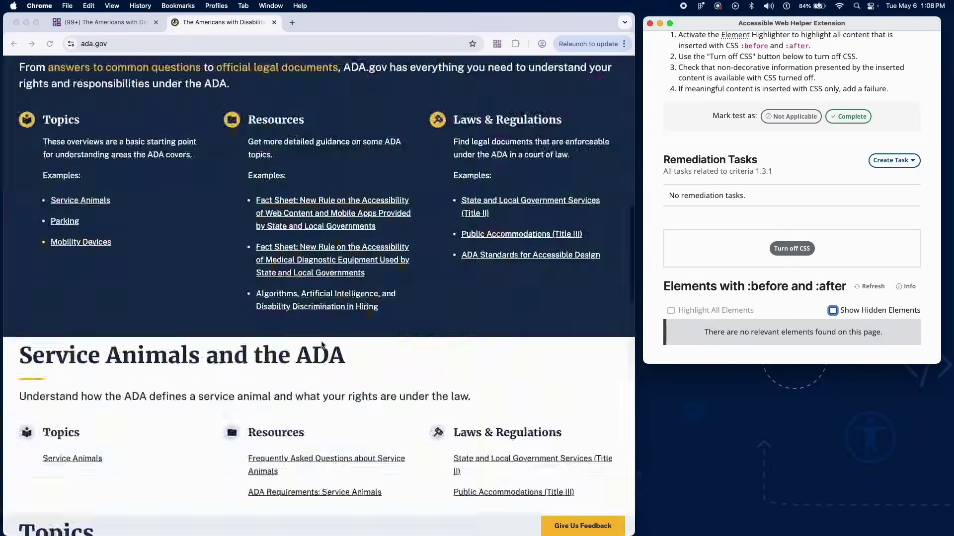
scroll(321, 344, "up", 15)
Turn off the page's CSS and scroll through the unstyled ADA.gov content.
left_click(791, 249)
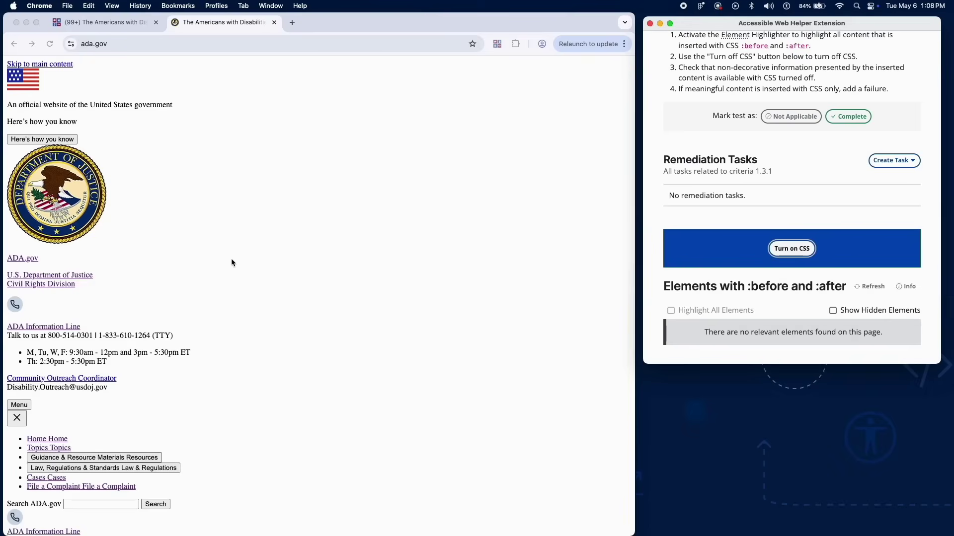
scroll(231, 259, "down", 15)
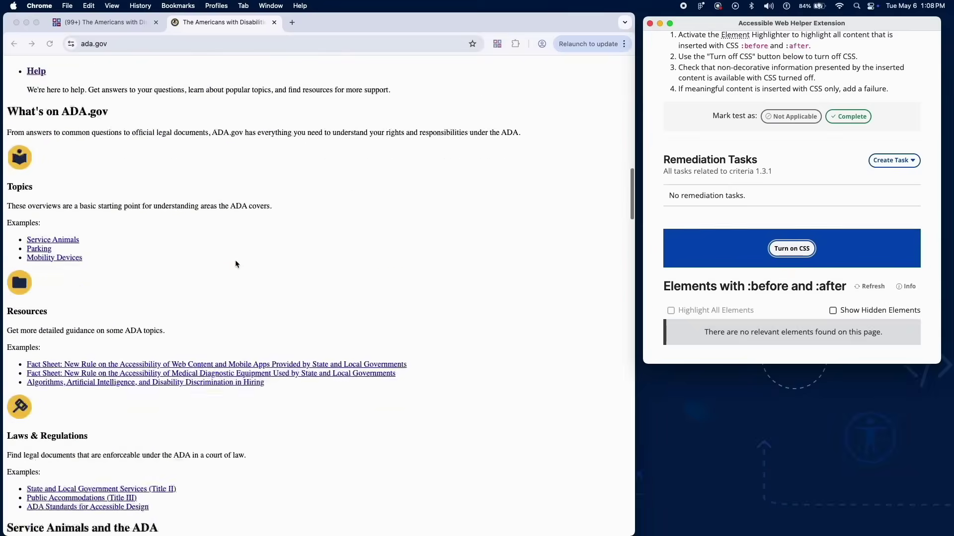
scroll(235, 264, "down", 15)
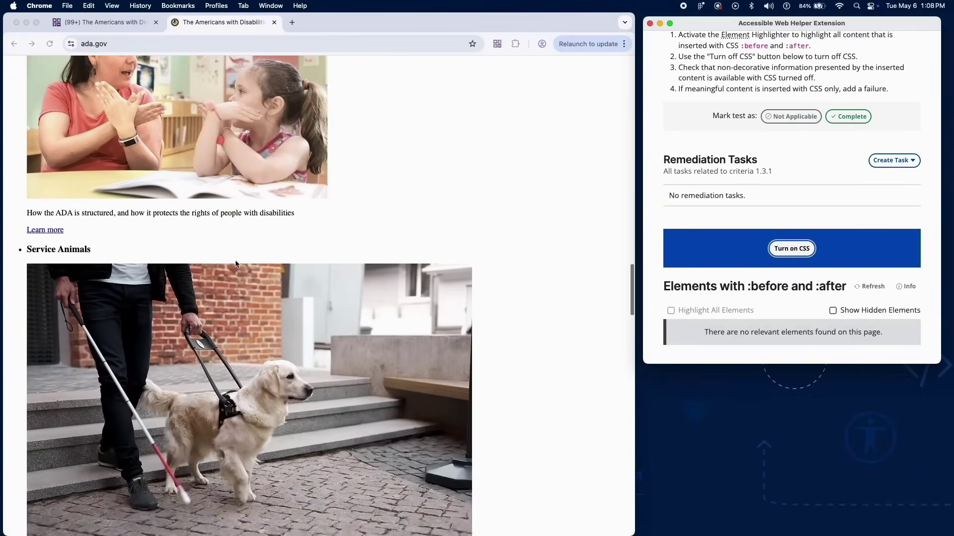
scroll(235, 264, "down", 15)
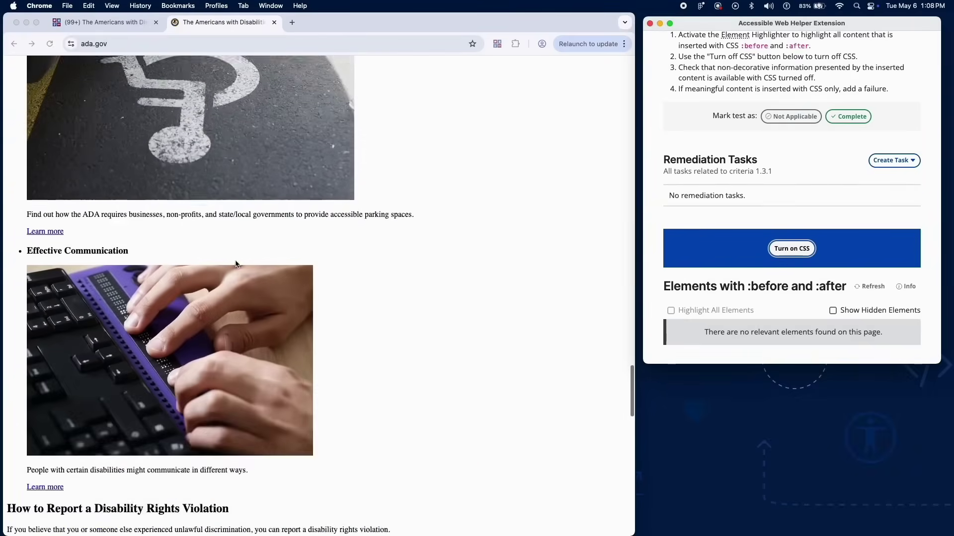
scroll(236, 263, "down", 15)
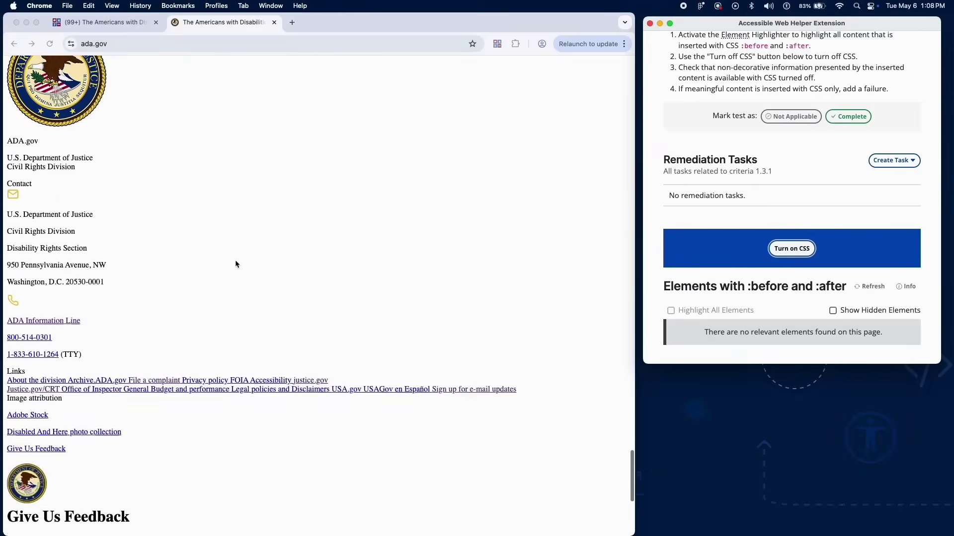
scroll(235, 264, "down", 10)
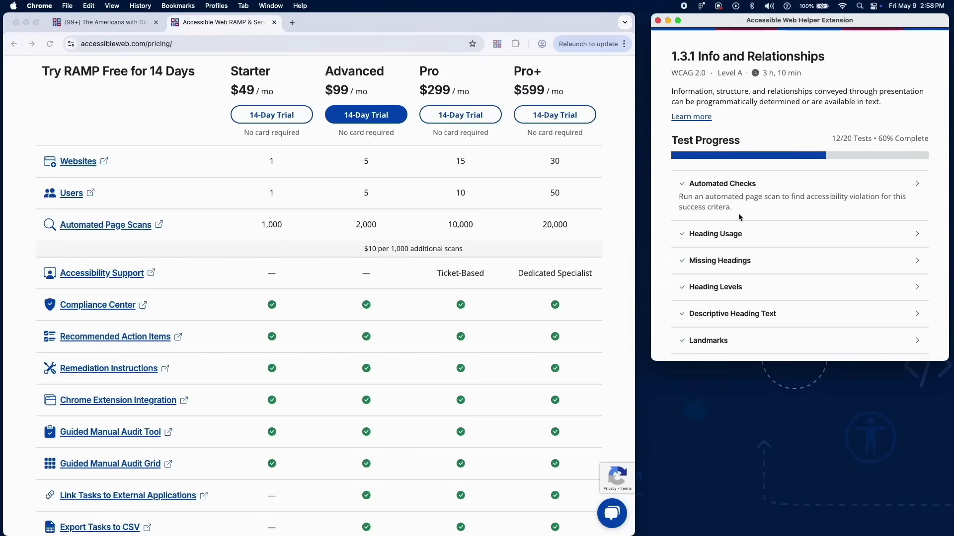
Open the Data Tables check and highlight the detected pricing table.
scroll(738, 217, "down", 10)
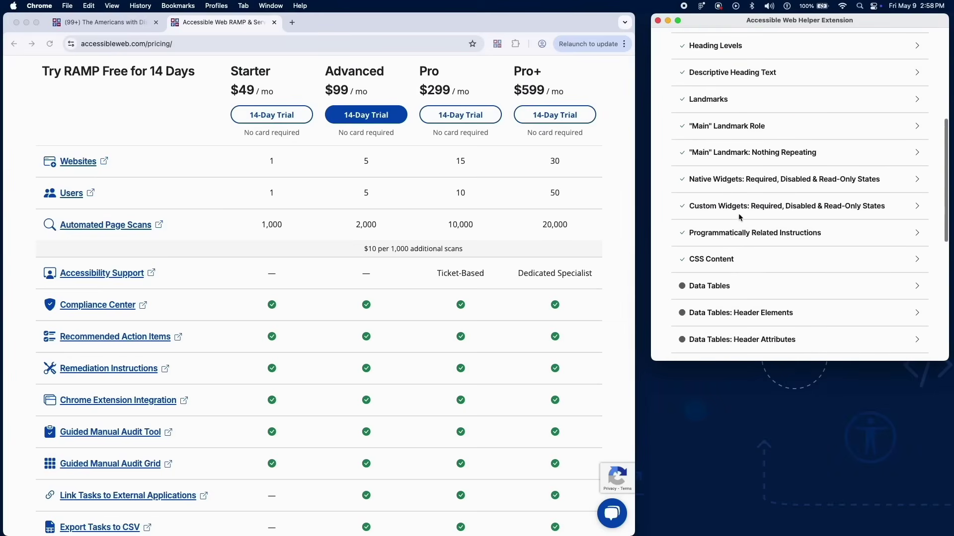
scroll(738, 234, "down", 1)
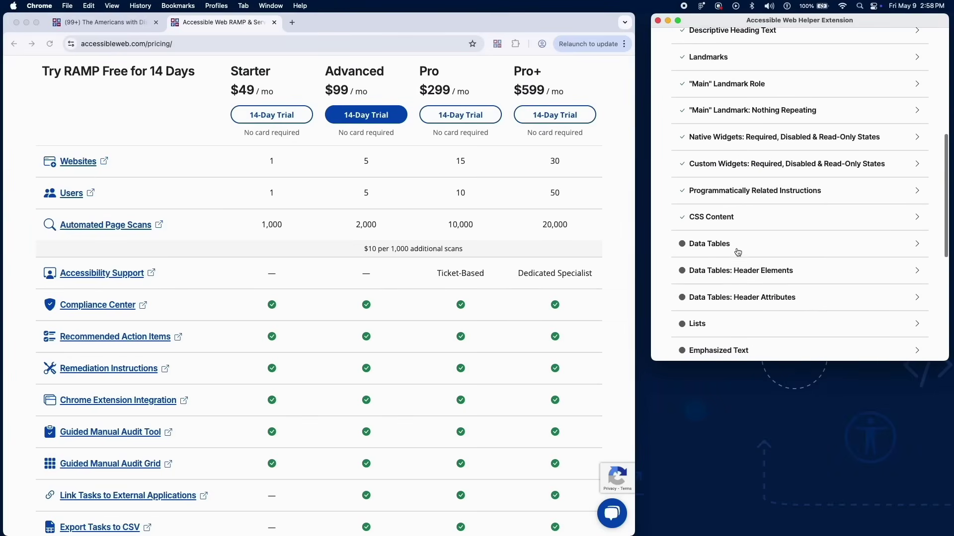
left_click(736, 248)
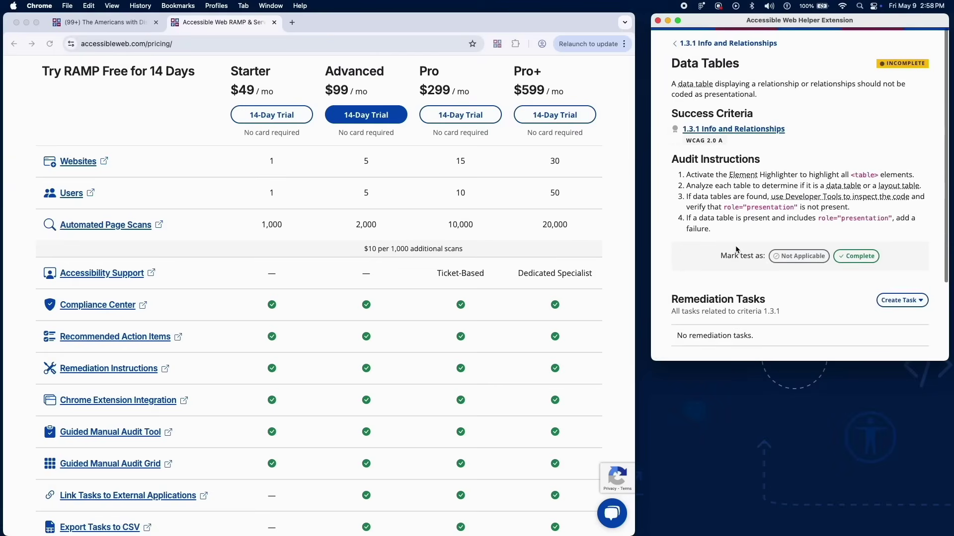
scroll(735, 249, "down", 5)
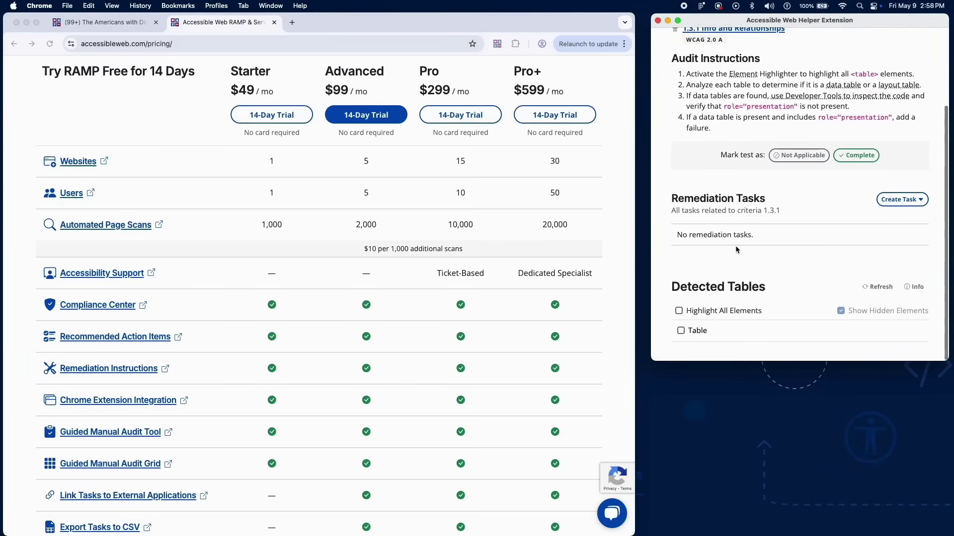
left_click(721, 314)
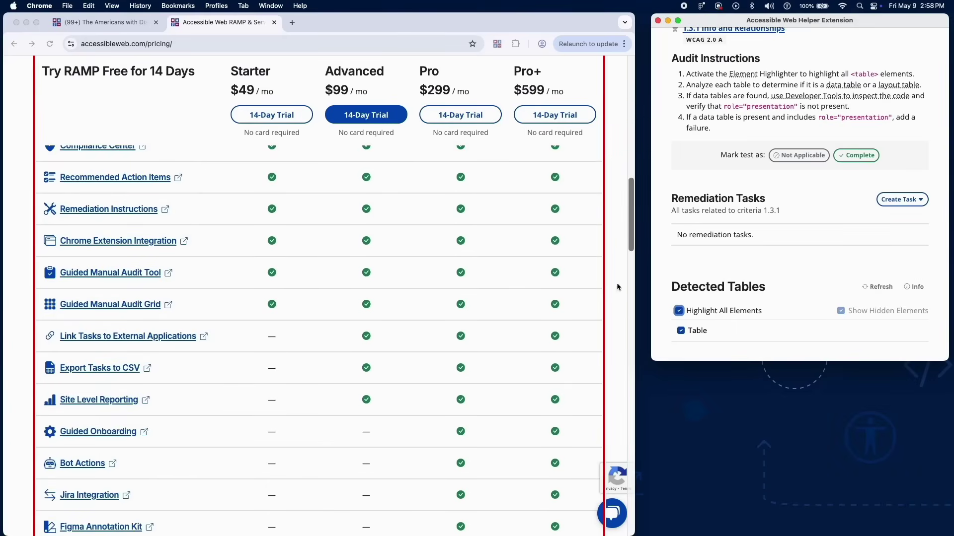
Inspect the pricing table's markup in DevTools, then mark Data Tables complete.
right_click(524, 271)
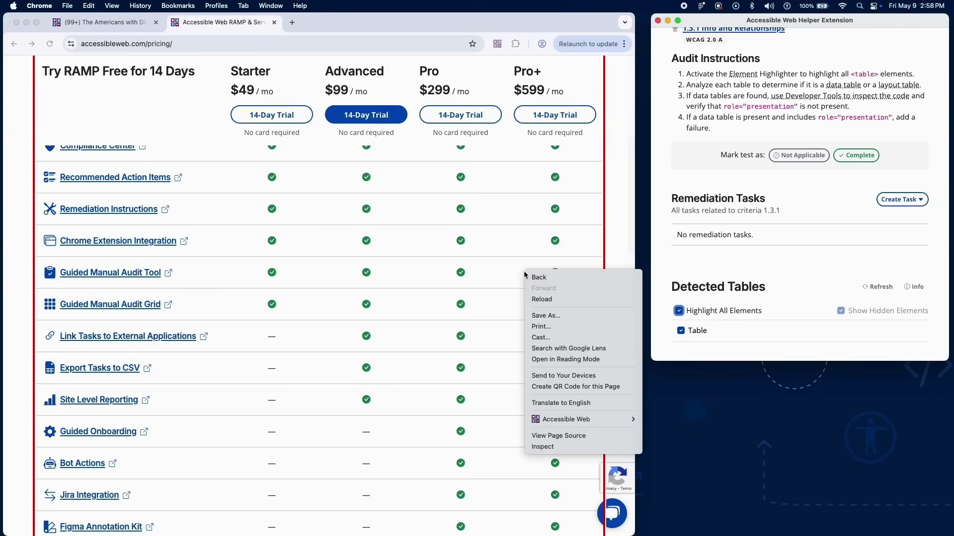
left_click(553, 447)
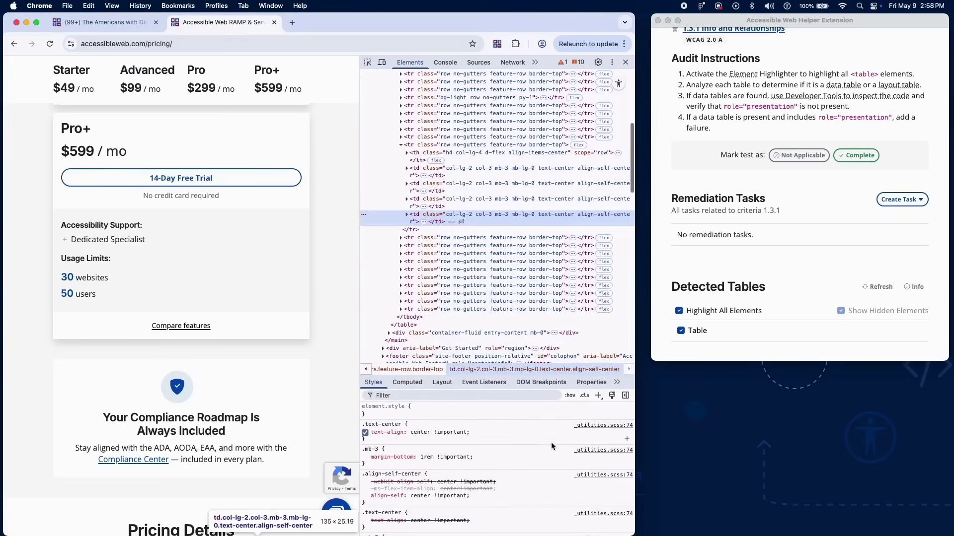
scroll(300, 357, "down", 2)
scroll(300, 356, "down", 3)
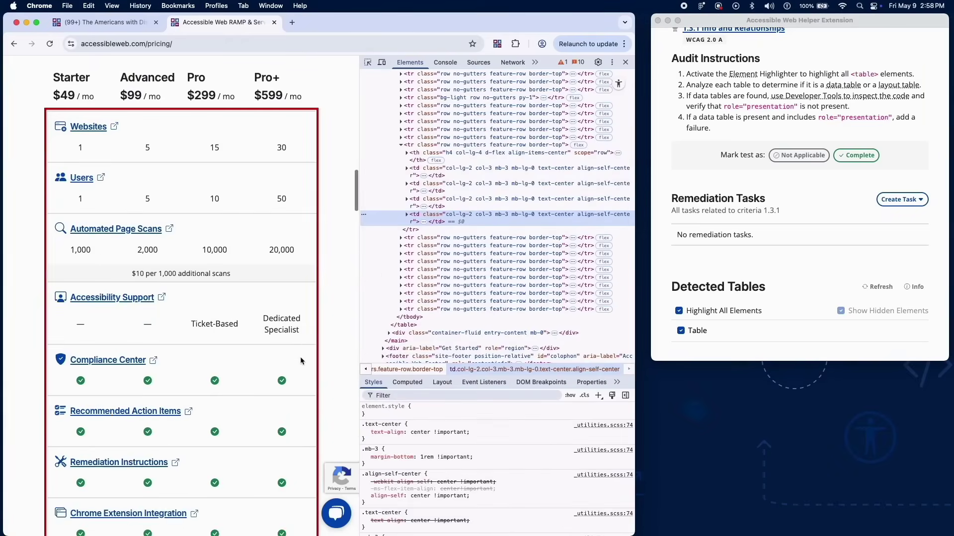
scroll(426, 245, "up", 4)
scroll(426, 245, "up", 1)
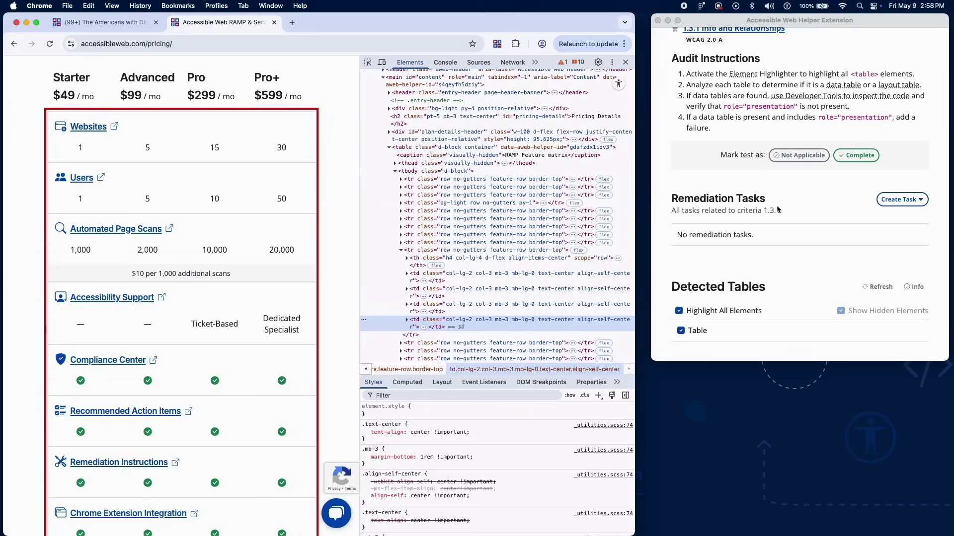
left_click(848, 158)
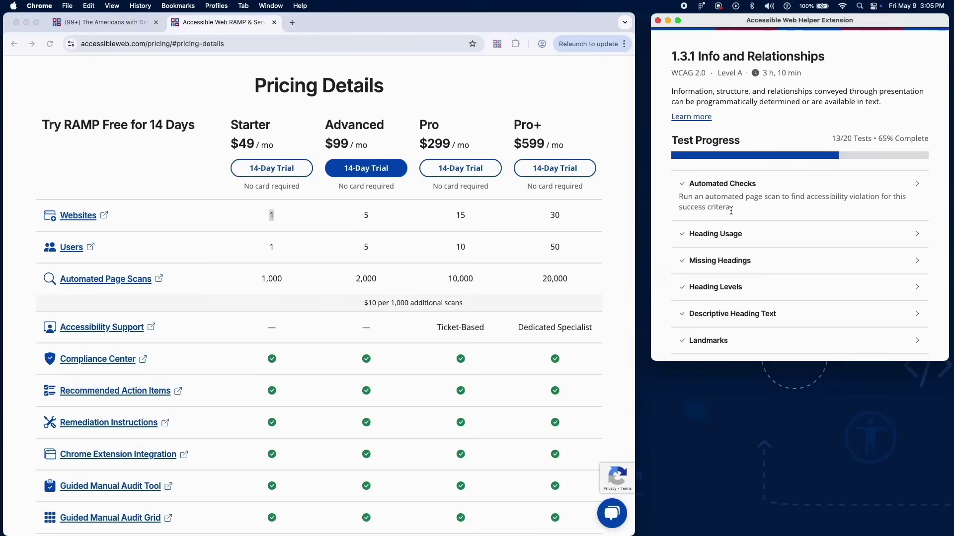
Open the Data Tables: Header Elements test and highlight all table headers on the page.
scroll(731, 210, "down", 10)
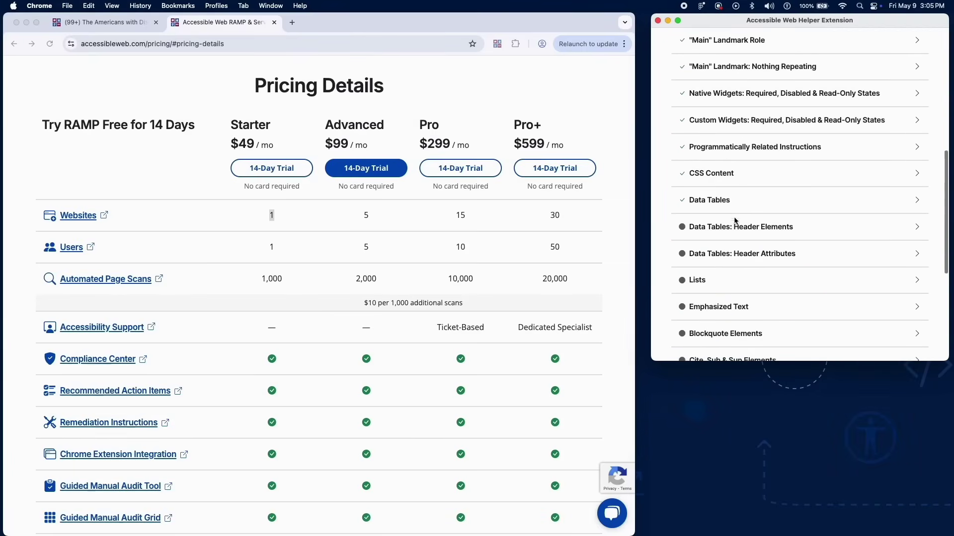
left_click(737, 228)
scroll(736, 227, "down", 4)
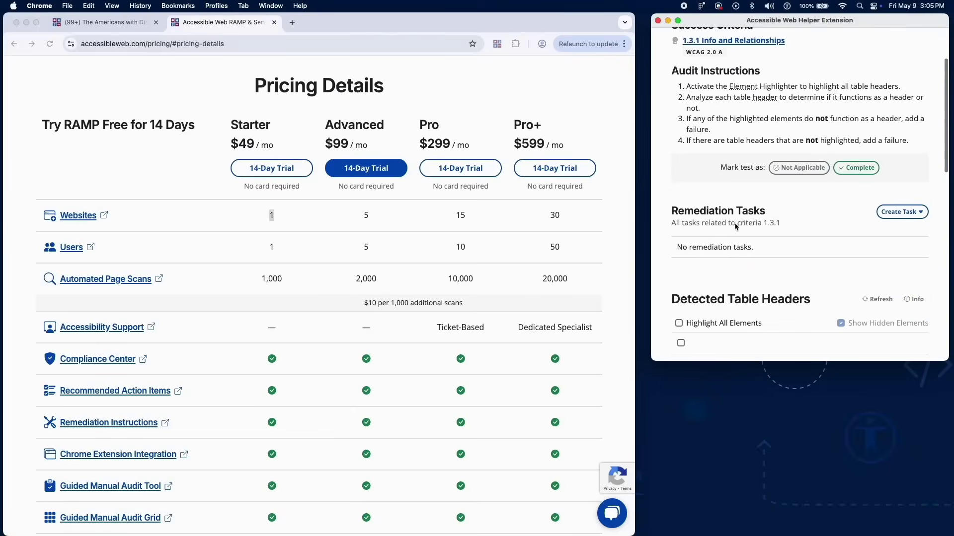
left_click(728, 324)
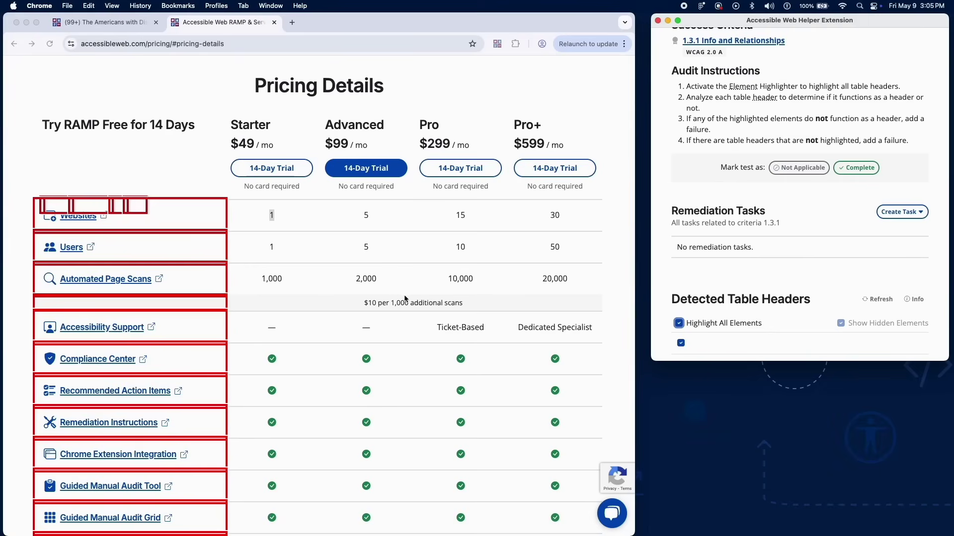
scroll(358, 282, "down", 2)
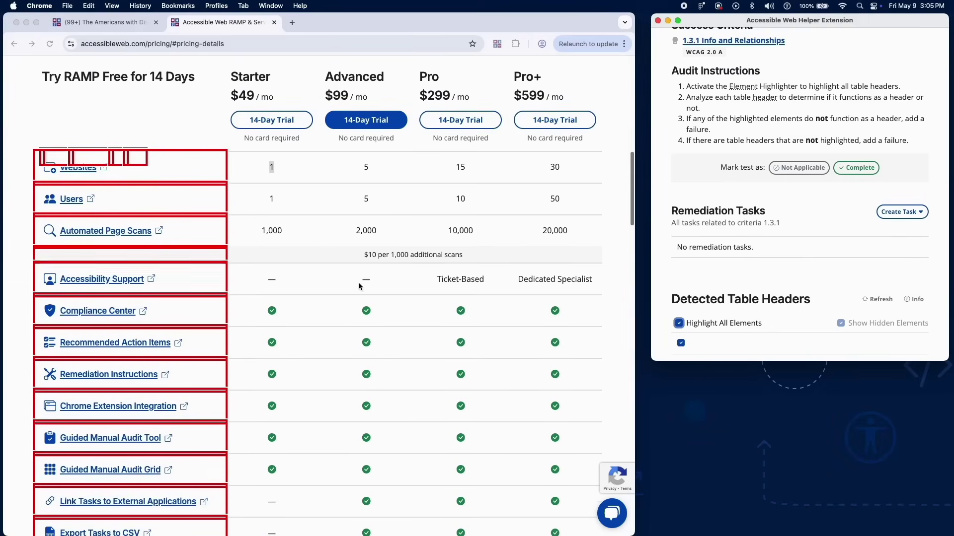
Inspect the 1,000 cell, confirm the thead's scope="col" column headers, and mark the test complete.
double_click(271, 231)
right_click(272, 233)
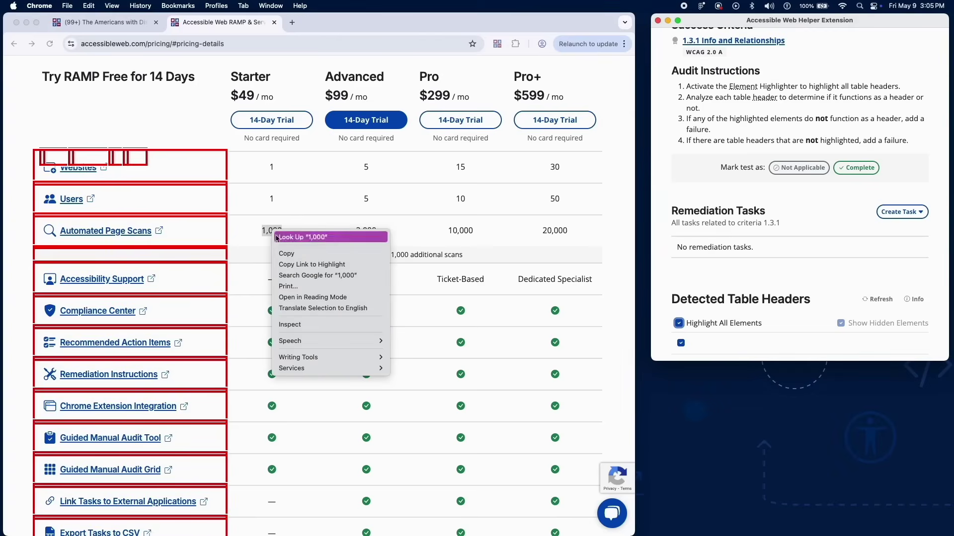
left_click(290, 328)
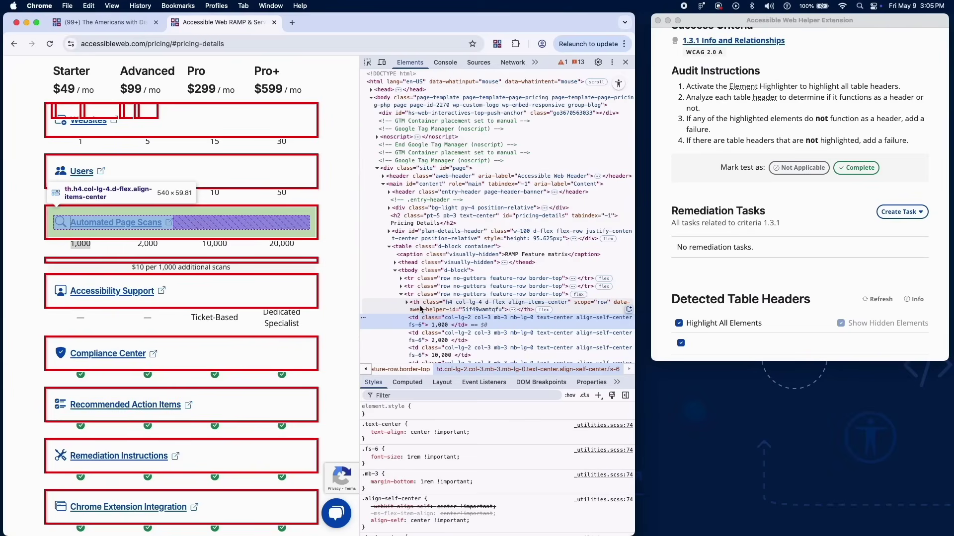
left_click(395, 262)
left_click(401, 270)
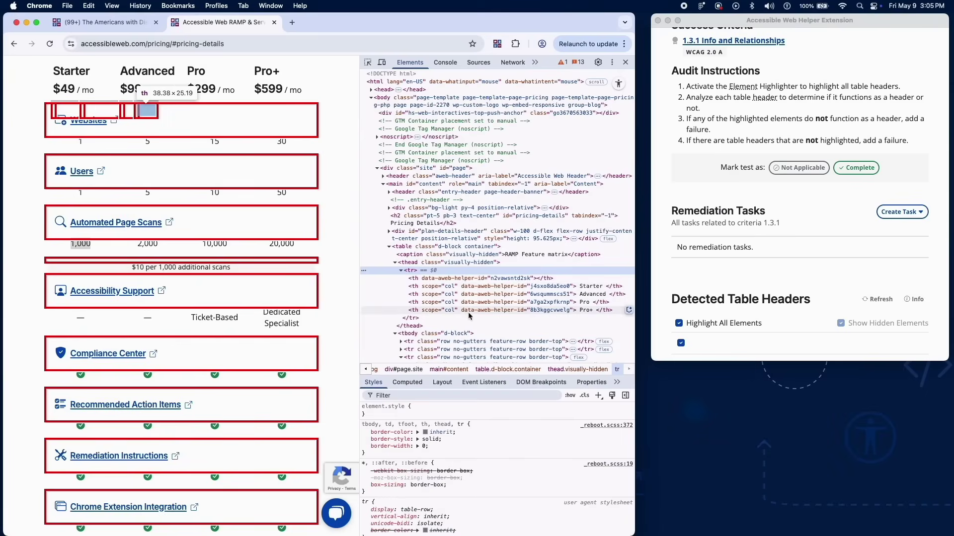
left_click(846, 170)
left_click(846, 171)
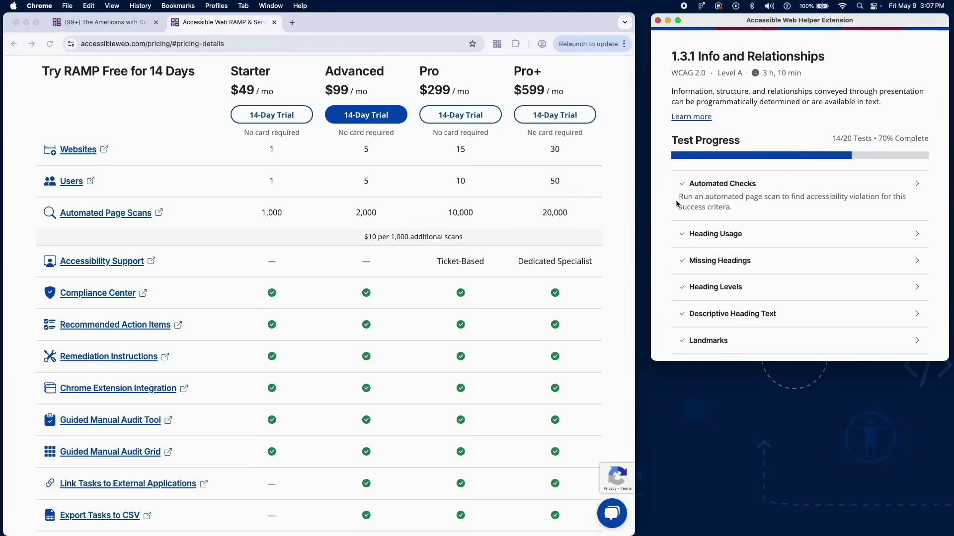
Open the Data Tables: Header Attributes test and inspect the Accessibility Support row's code.
scroll(677, 204, "down", 10)
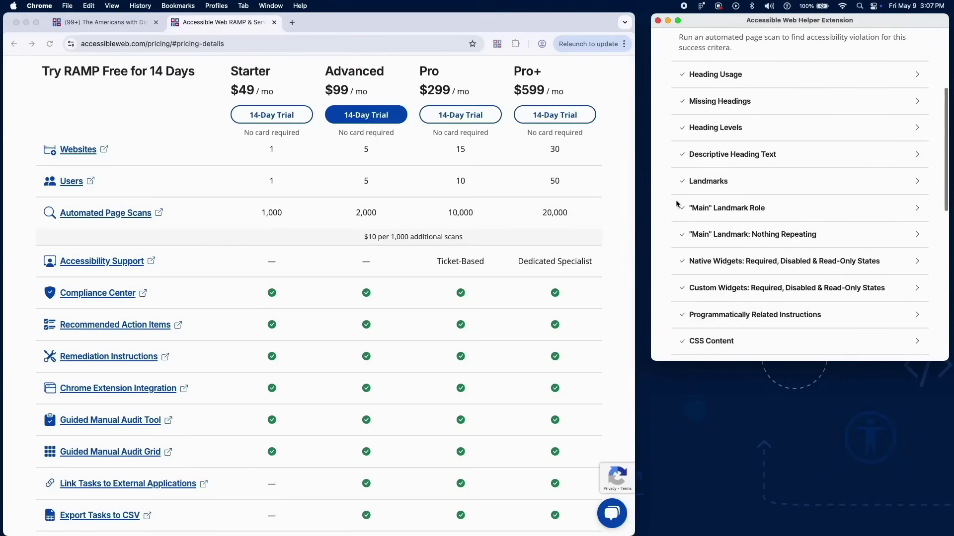
left_click(702, 204)
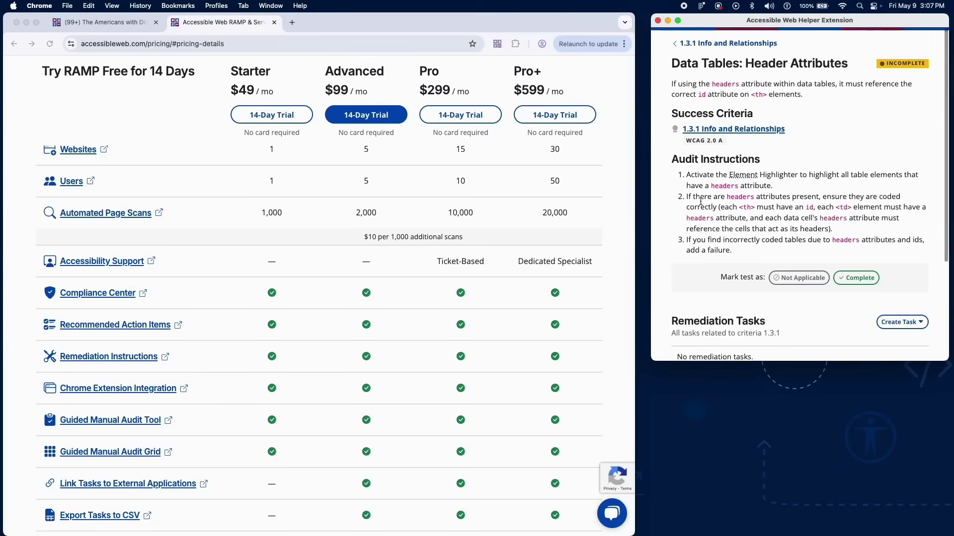
scroll(701, 203, "down", 6)
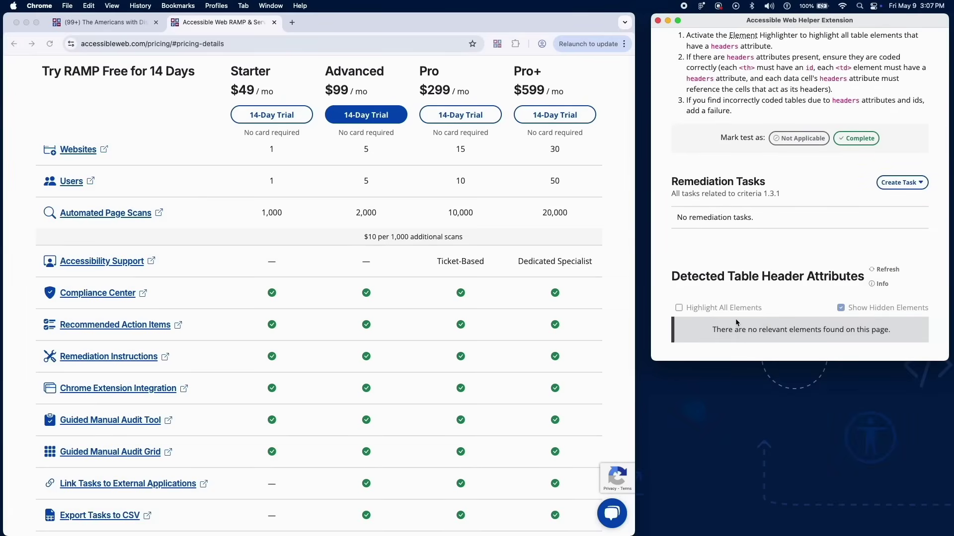
right_click(279, 265)
left_click(298, 435)
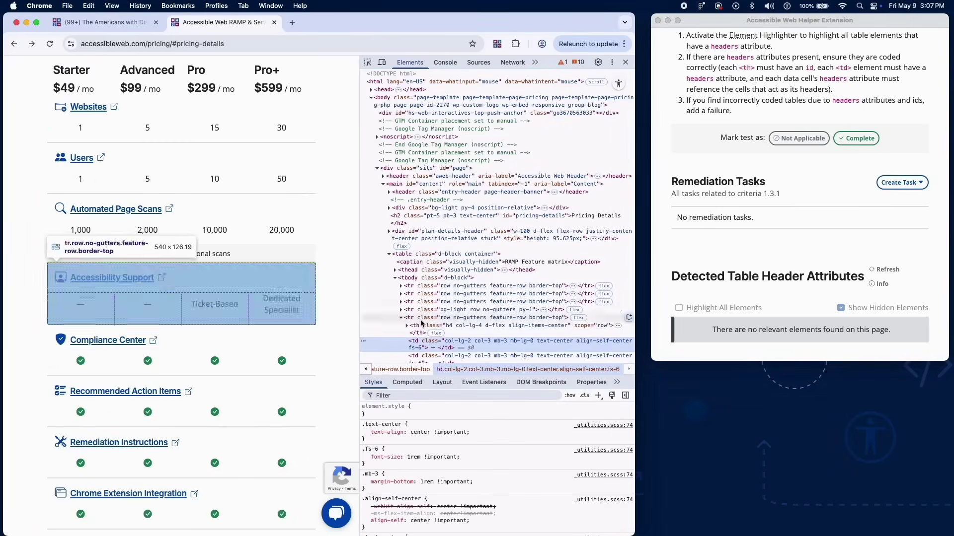
Mark Header Attributes complete and return to the 1.3.1 Info and Relationships overview.
scroll(422, 318, "down", 3)
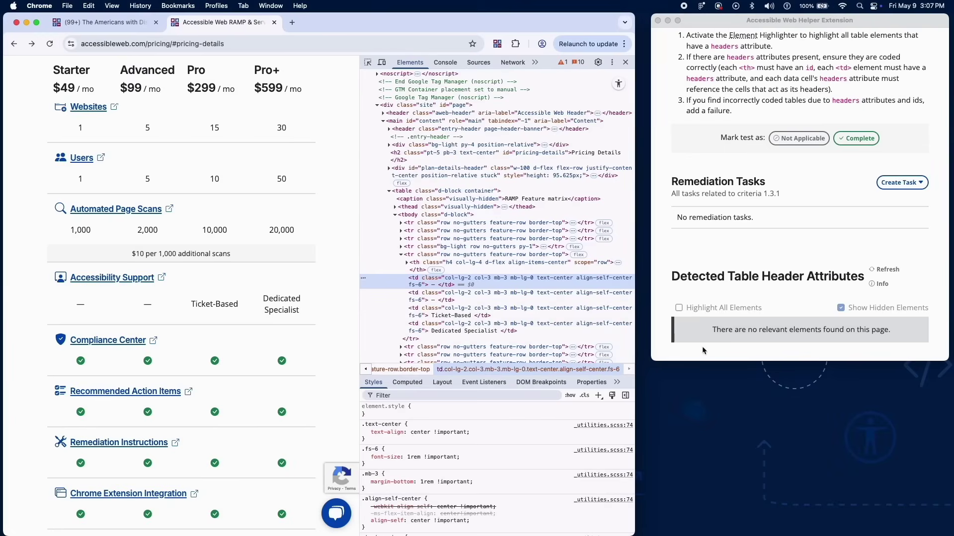
left_click(851, 142)
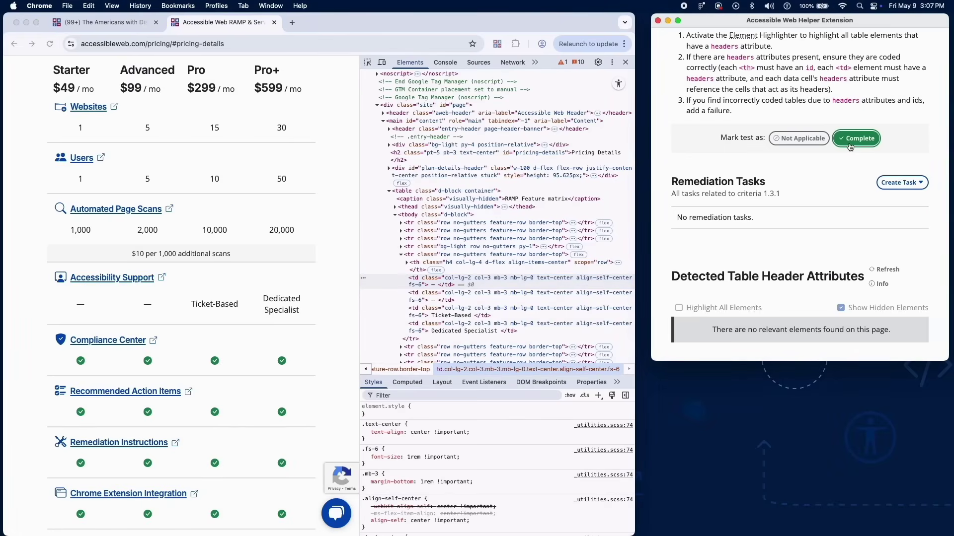
left_click(850, 144)
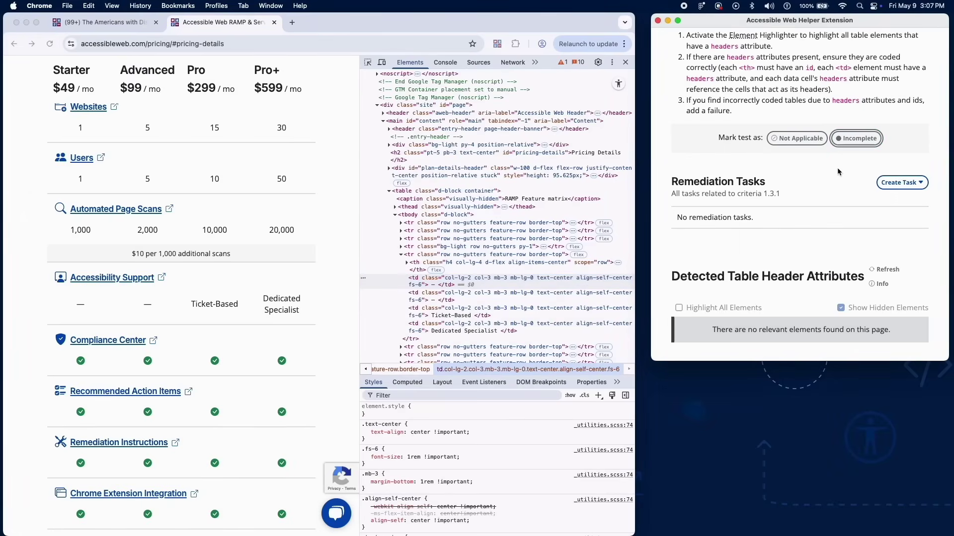
scroll(795, 149, "up", 5)
left_click(729, 45)
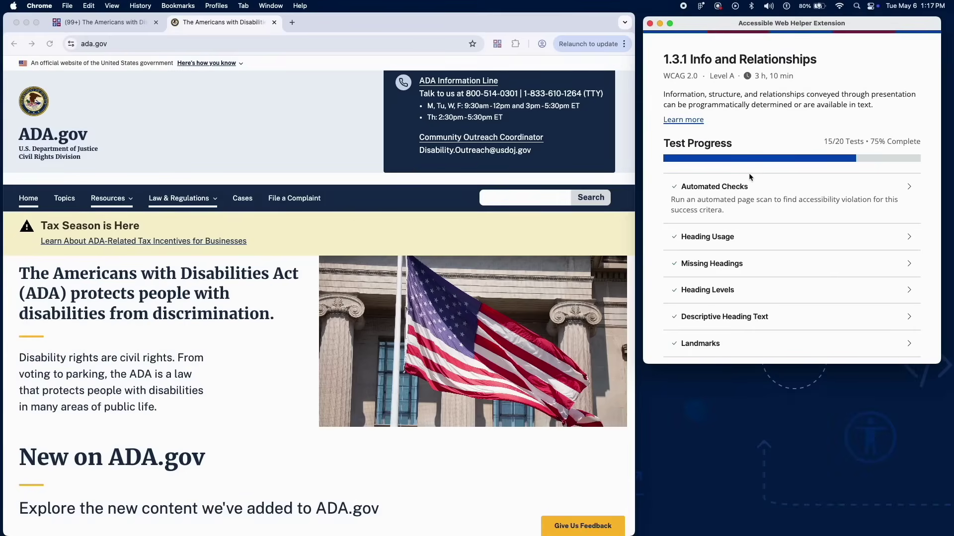
Open the Lists test and highlight all lists on the ADA.gov page.
scroll(749, 173, "down", 10)
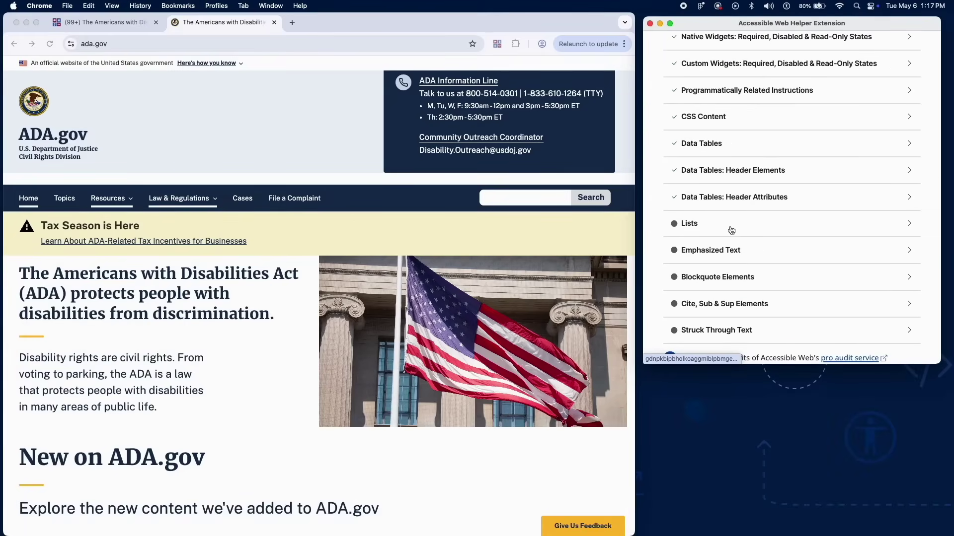
left_click(731, 228)
scroll(728, 228, "down", 5)
scroll(727, 226, "down", 2)
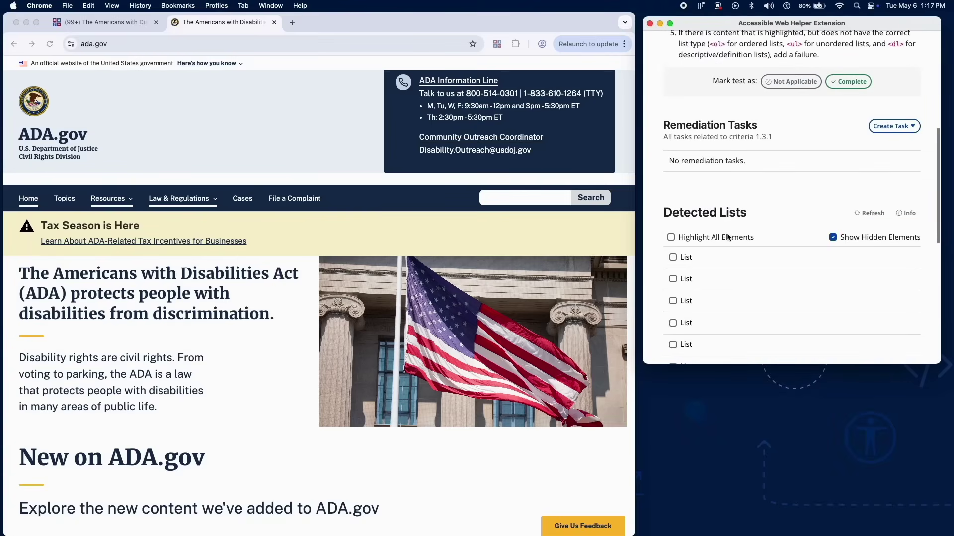
left_click(728, 237)
Scroll down the ADA.gov page to review each highlighted UL outline.
scroll(531, 241, "down", 6)
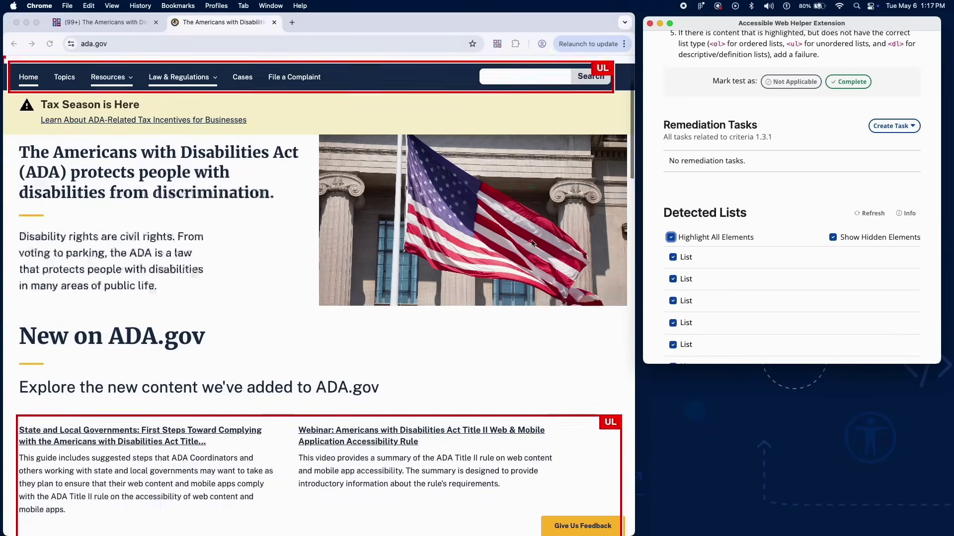
scroll(531, 239, "down", 7)
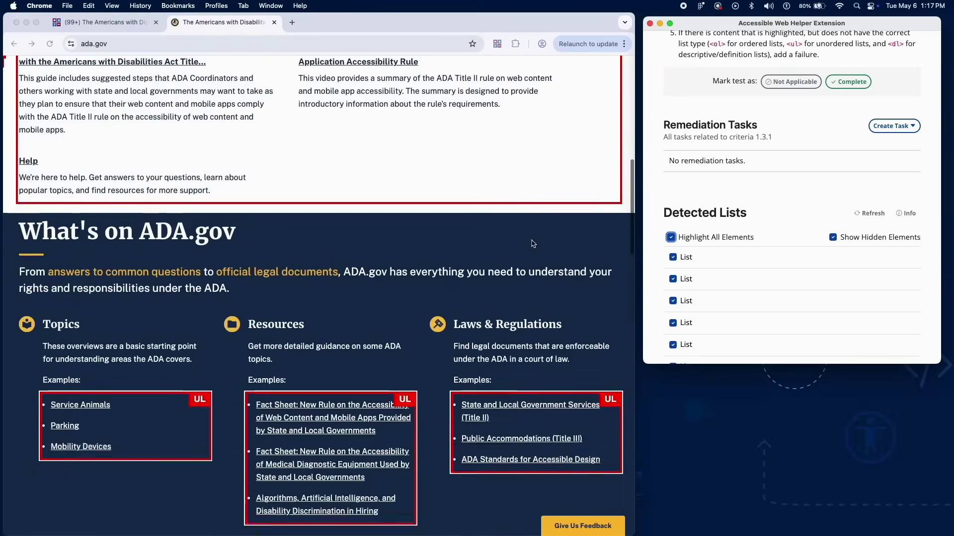
scroll(531, 244, "down", 7)
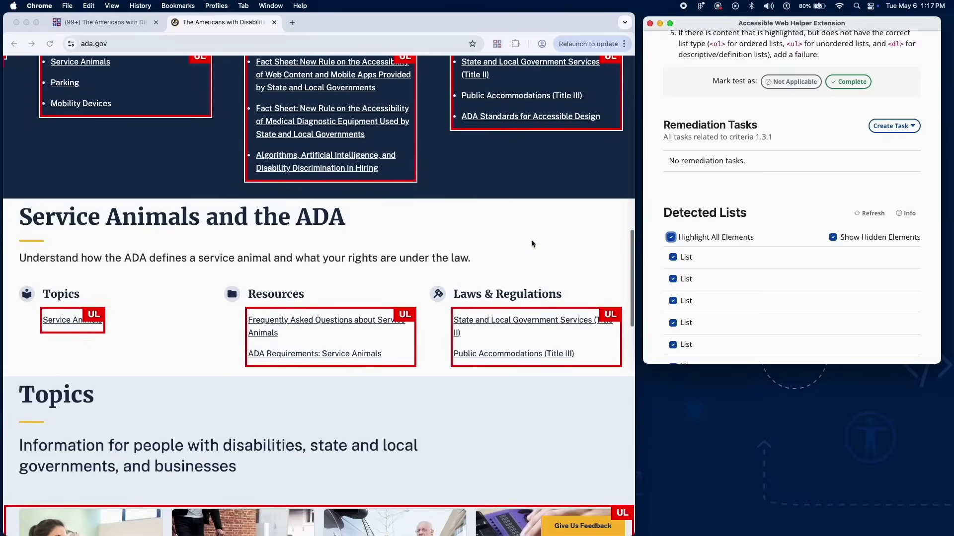
scroll(531, 244, "down", 6)
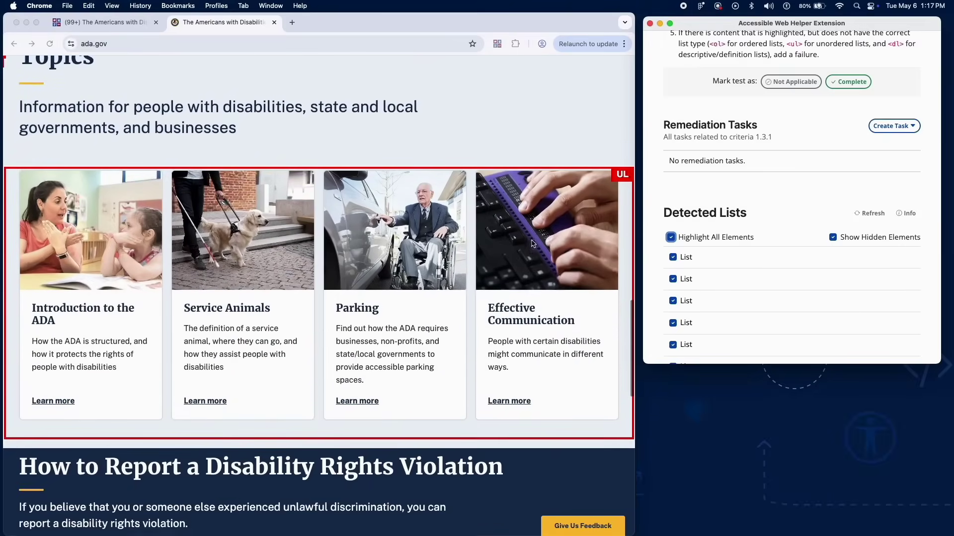
scroll(531, 243, "down", 7)
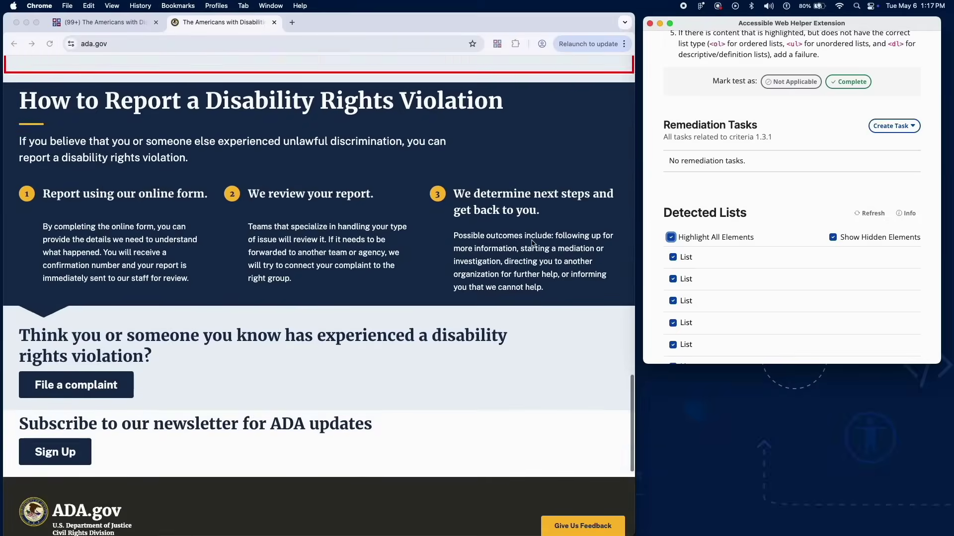
scroll(531, 242, "down", 3)
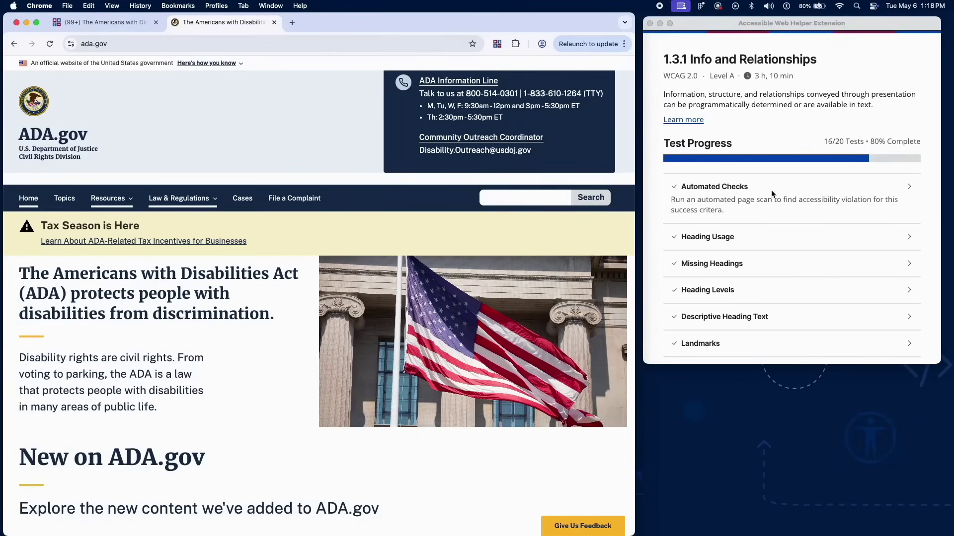
Open the Emphasized Text test from the 1.3.1 checklist, just below Lists.
scroll(771, 193, "down", 10)
left_click(714, 268)
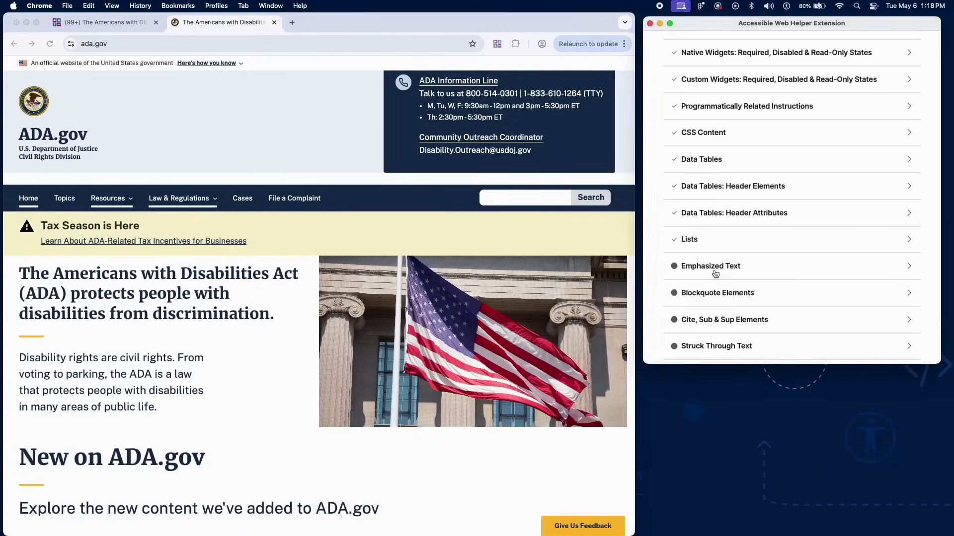